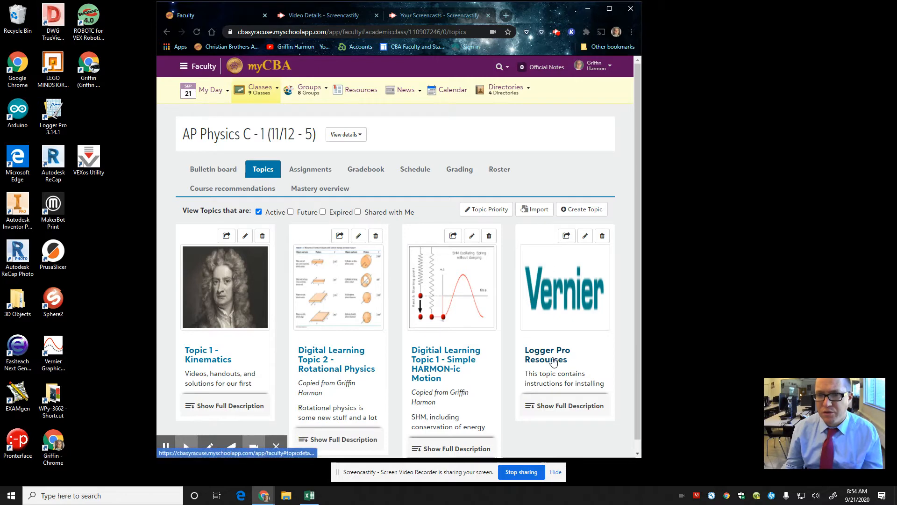
# View the Logger Pro Resources topic with its software download links and reposition the browser window.
pyautogui.click(554, 360)
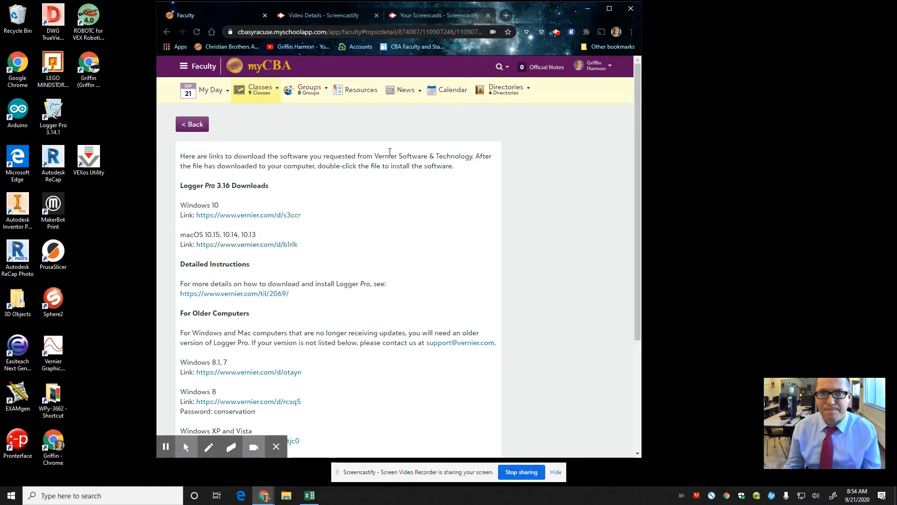
pyautogui.moveTo(569, 1); pyautogui.dragTo(525, 37)
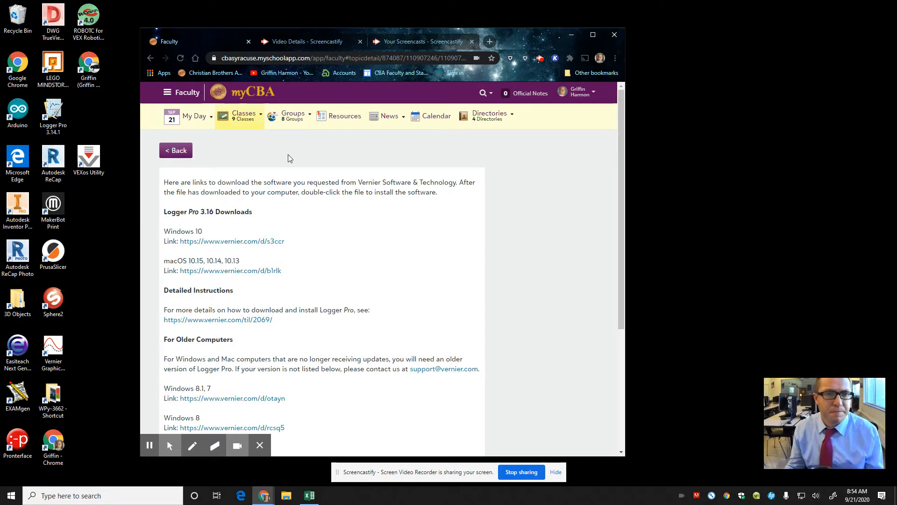
# Open Topic 1 - Kinematics from the AP Physics C - 1 class topics and go to the Team 1 kinematics videos list.
pyautogui.moveTo(249, 116)
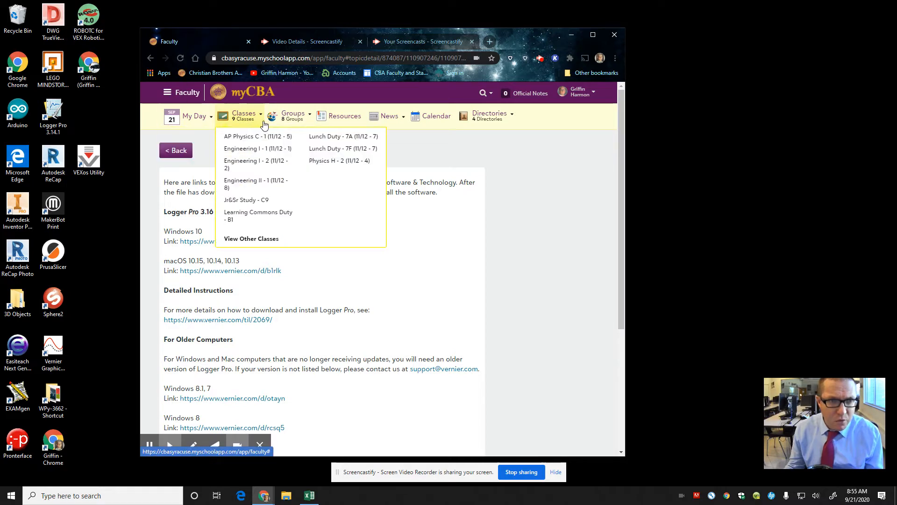
pyautogui.click(240, 137)
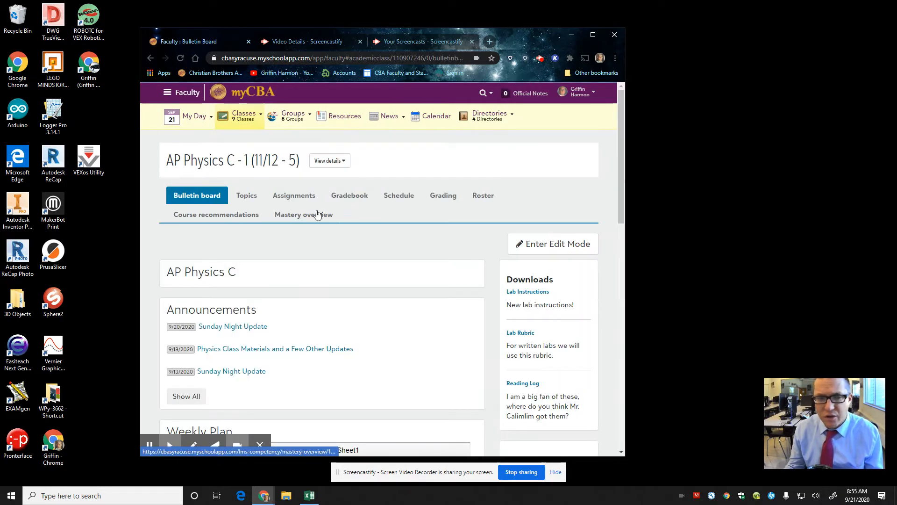
pyautogui.click(248, 195)
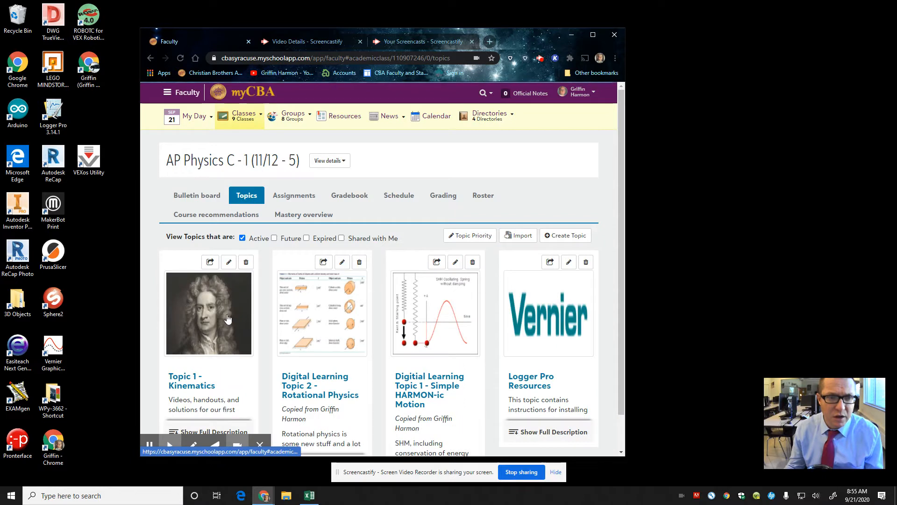
pyautogui.scroll(-1, 201, 299)
pyautogui.click(184, 337)
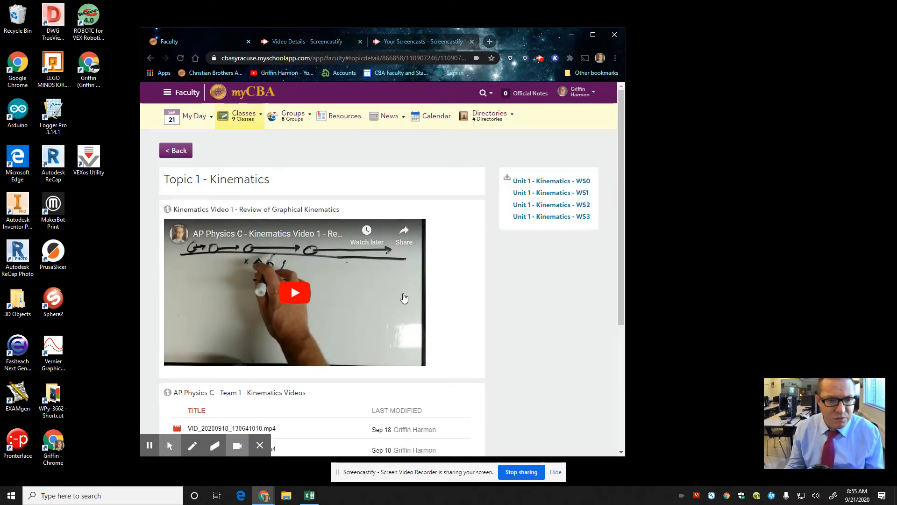
pyautogui.scroll(-2, 439, 299)
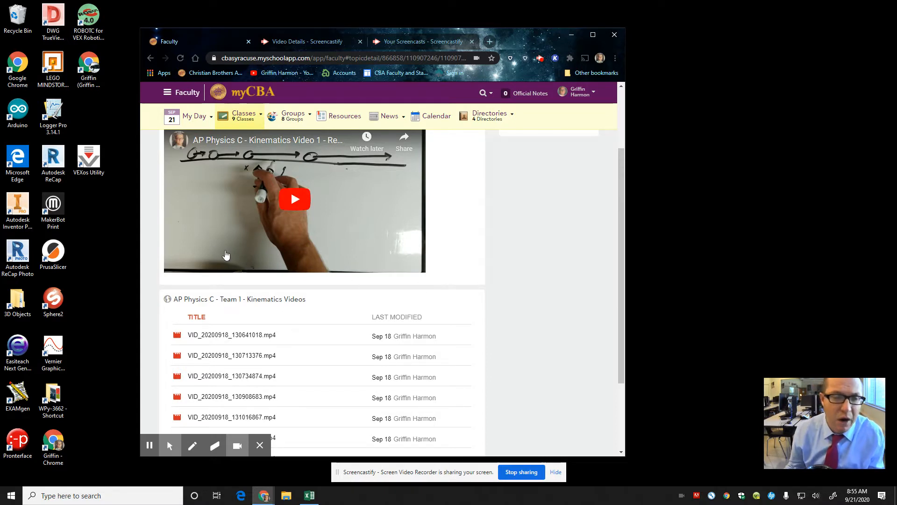
pyautogui.scroll(-2, 256, 234)
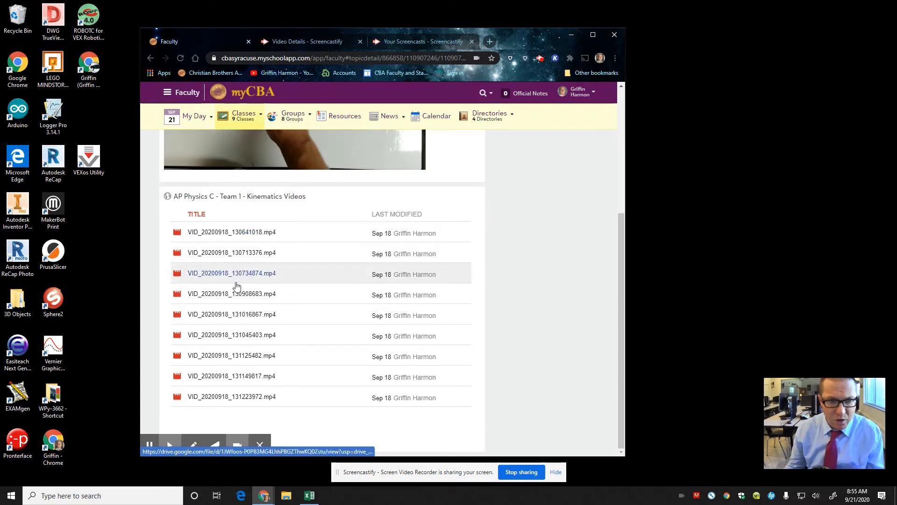
# Open VID_20200918_131045403.mp4 from the kinematics videos list, play its preview, and download the file.
pyautogui.click(238, 335)
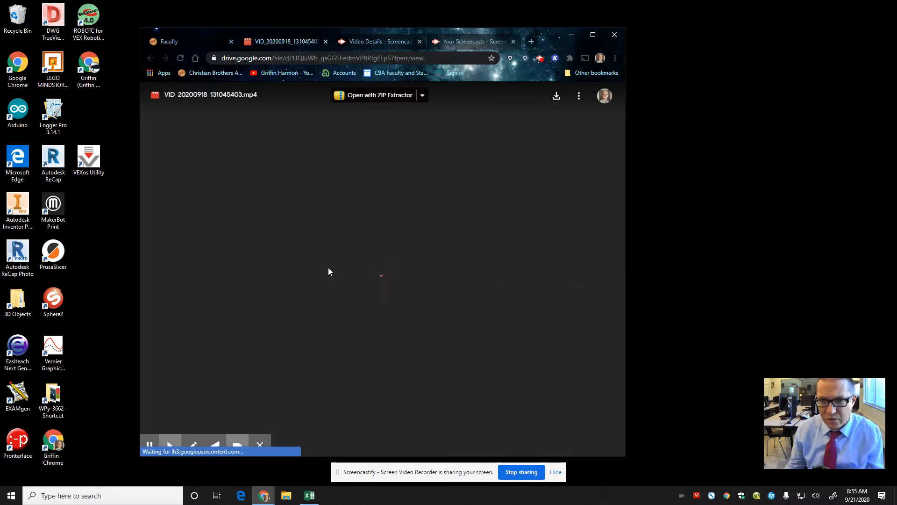
pyautogui.click(381, 270)
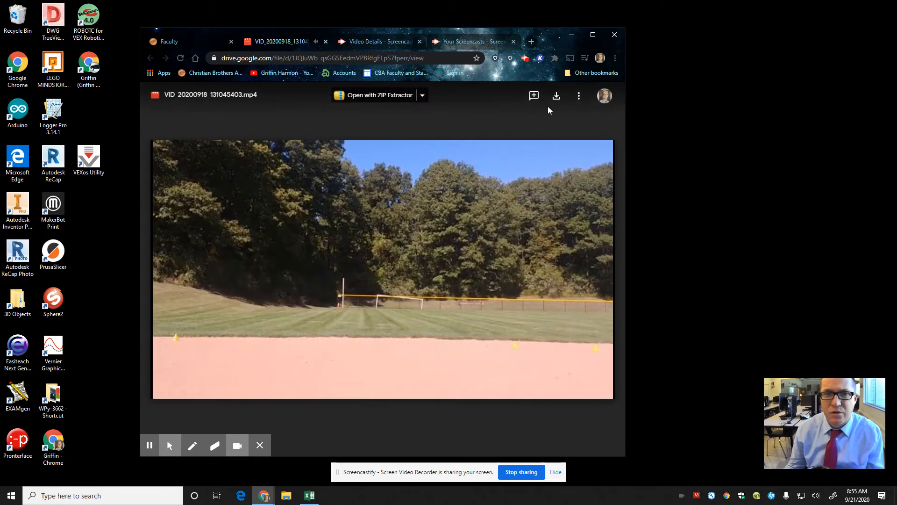
pyautogui.click(556, 95)
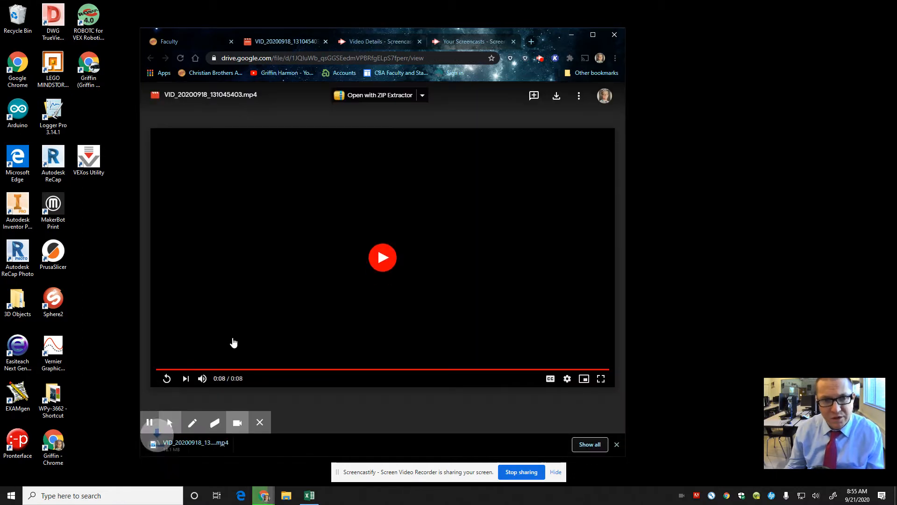
# Examine the available playback quality options for the previewed video.
pyautogui.click(168, 421)
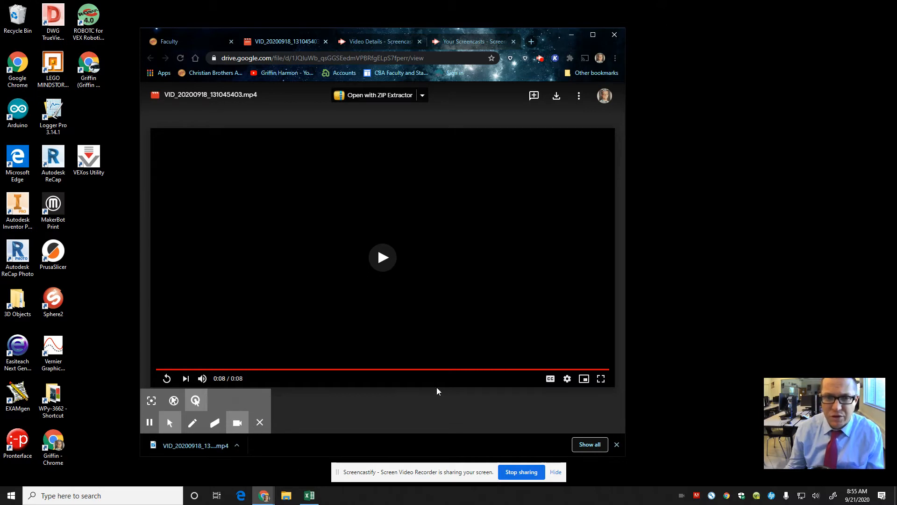
pyautogui.click(567, 378)
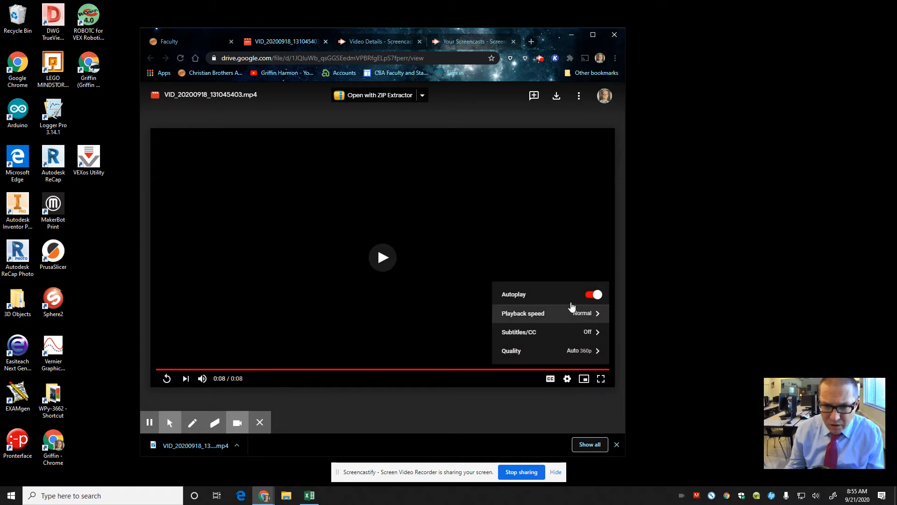
pyautogui.click(587, 354)
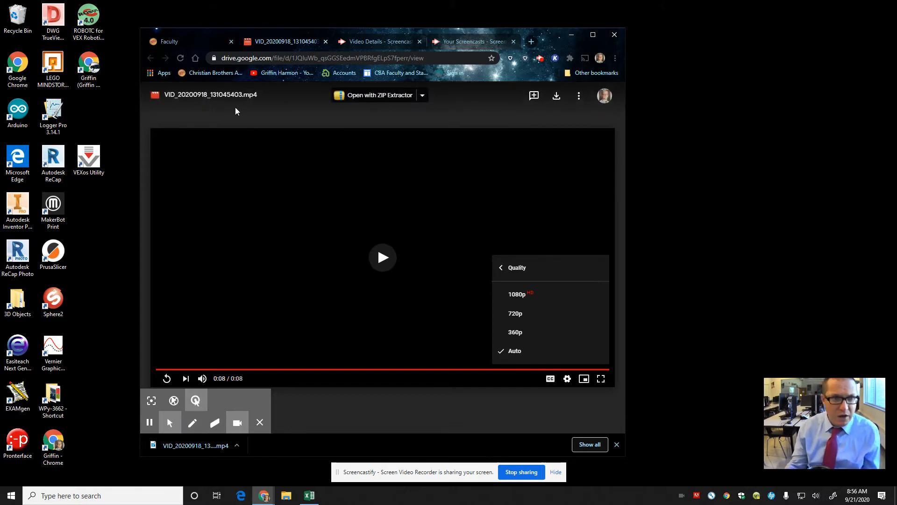
# Launch Logger Pro and restore its window down from full-screen size.
pyautogui.doubleClick(52, 115)
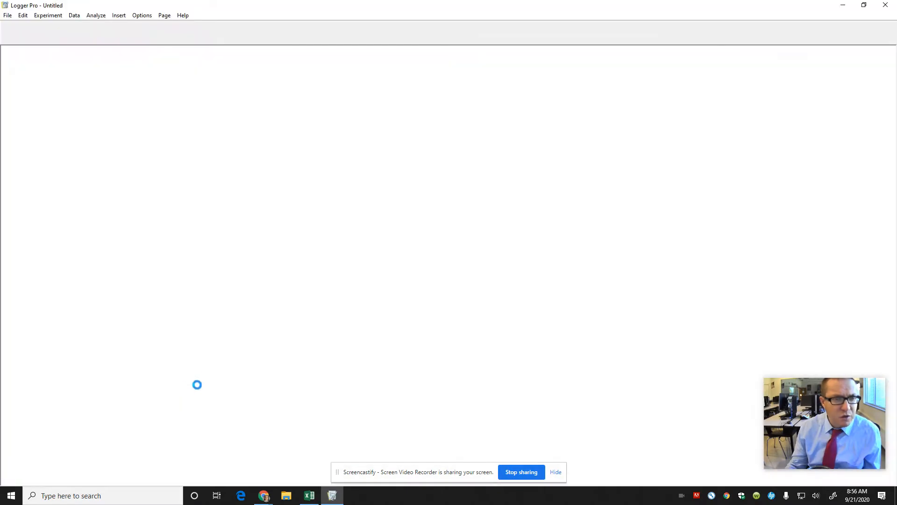
pyautogui.click(865, 5)
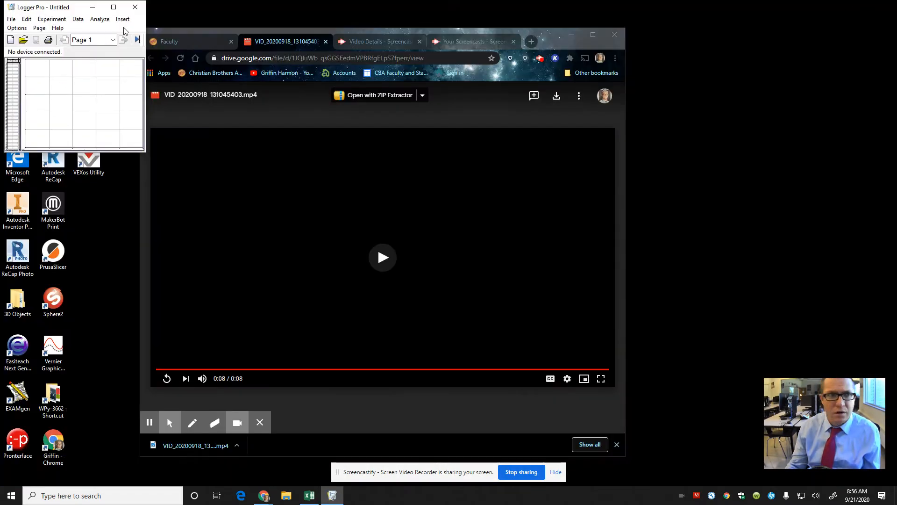
# Switch back to the class site in the browser and view the Logger Pro Resources topic of AP Physics C - 1.
pyautogui.click(184, 41)
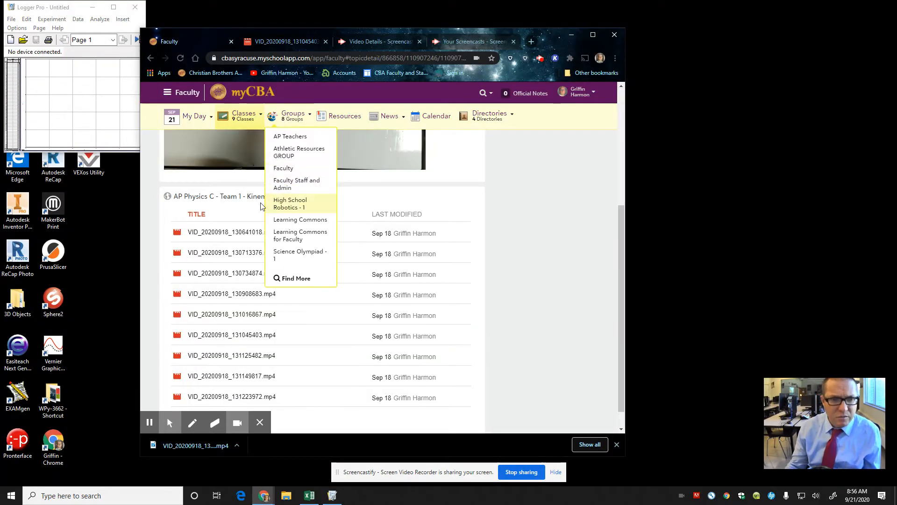
pyautogui.scroll(4, 262, 206)
pyautogui.moveTo(238, 115)
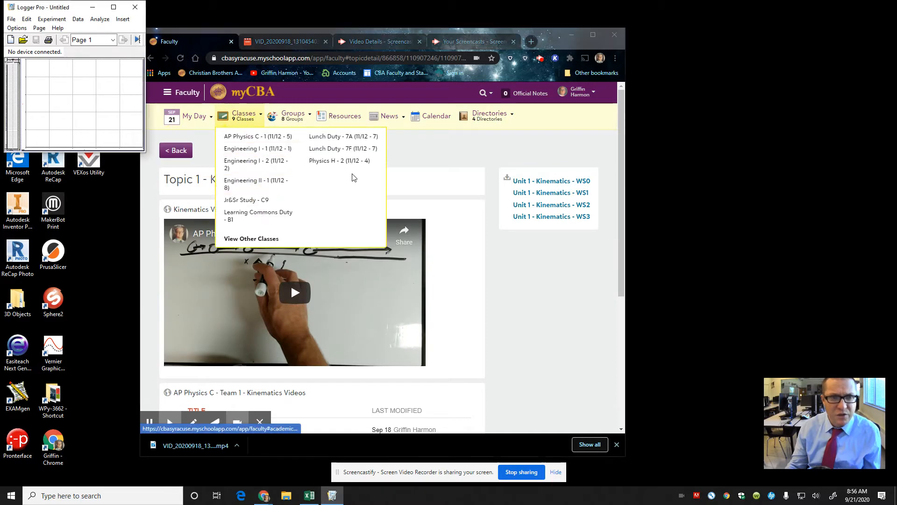
pyautogui.click(254, 137)
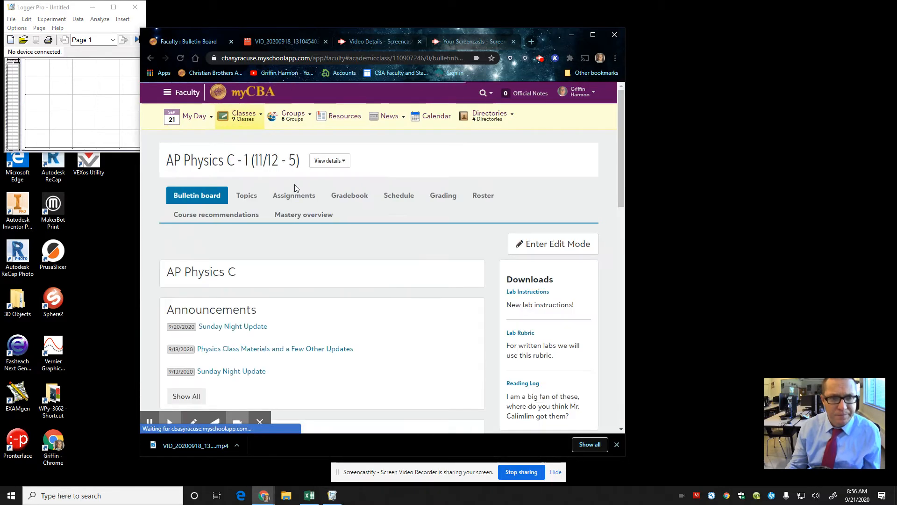
pyautogui.click(246, 193)
pyautogui.scroll(-1, 307, 260)
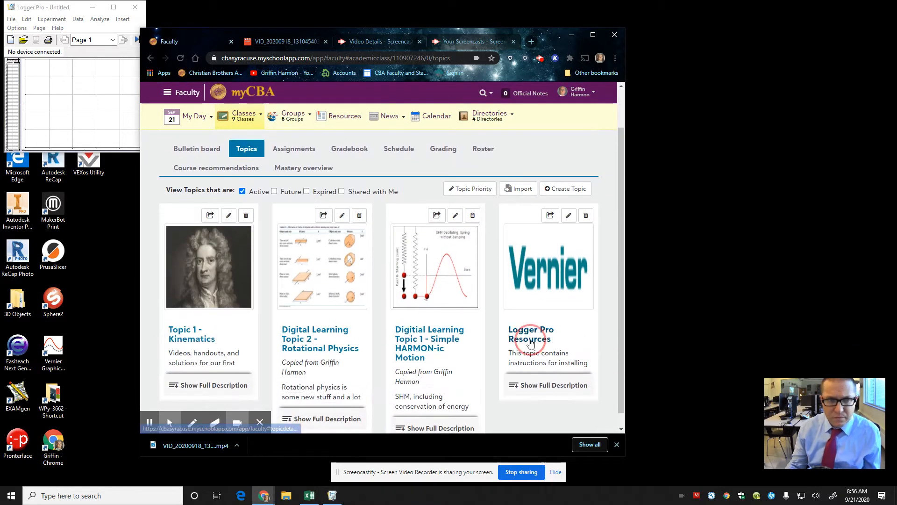
pyautogui.click(531, 331)
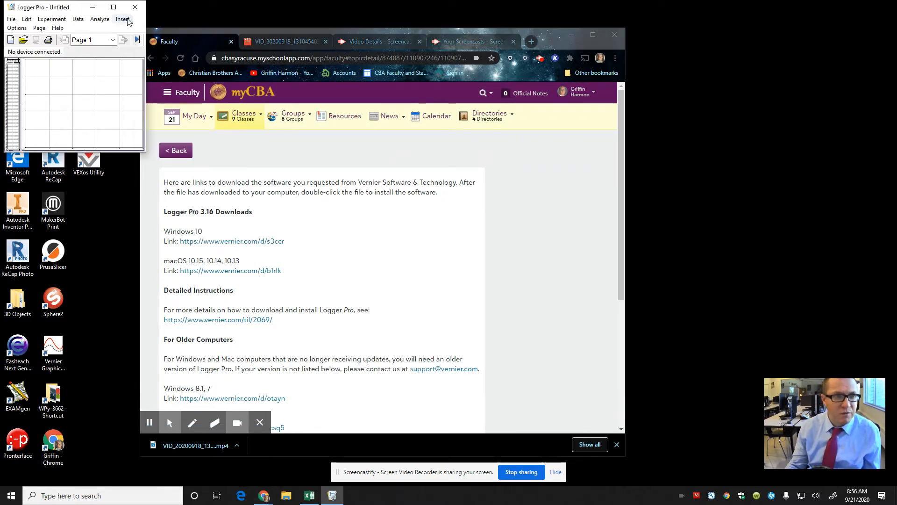
# Switch to Logger Pro, maximize it, and insert the movie VID_20200918_131045403.mp4 from the Downloads folder.
pyautogui.doubleClick(117, 7)
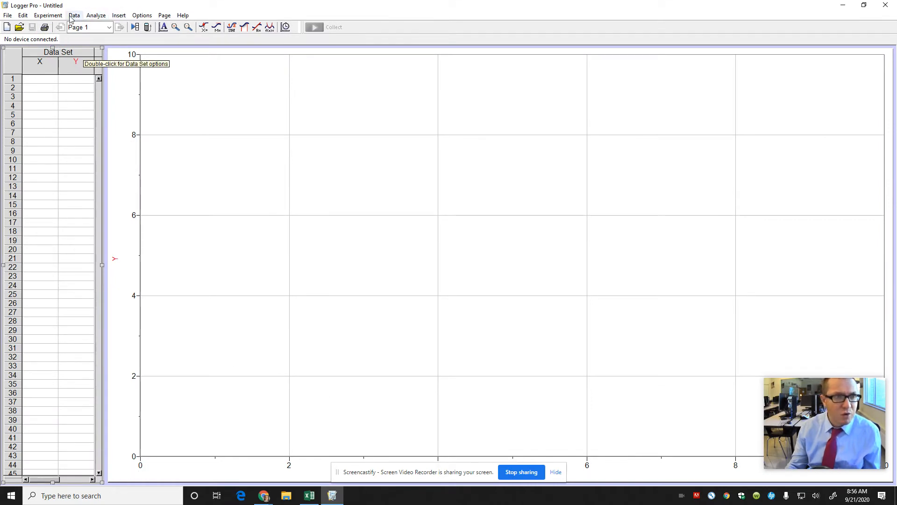
pyautogui.click(118, 16)
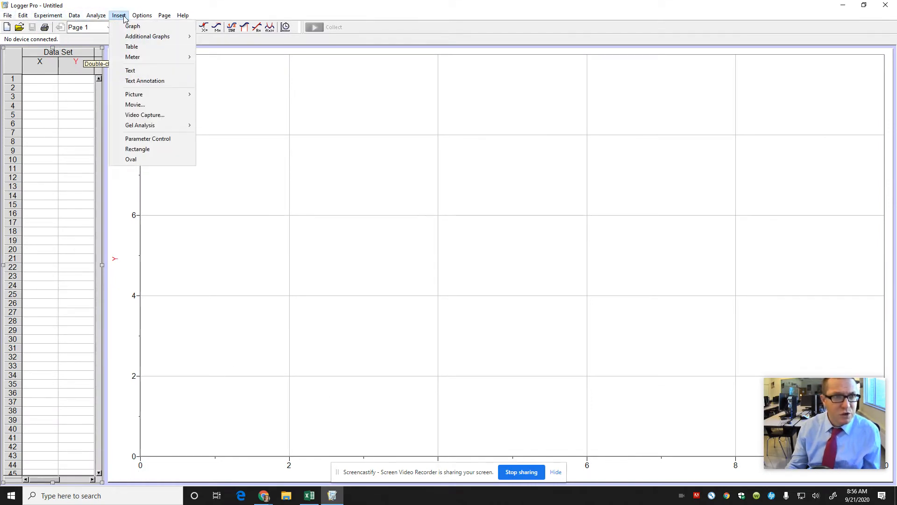
pyautogui.click(135, 105)
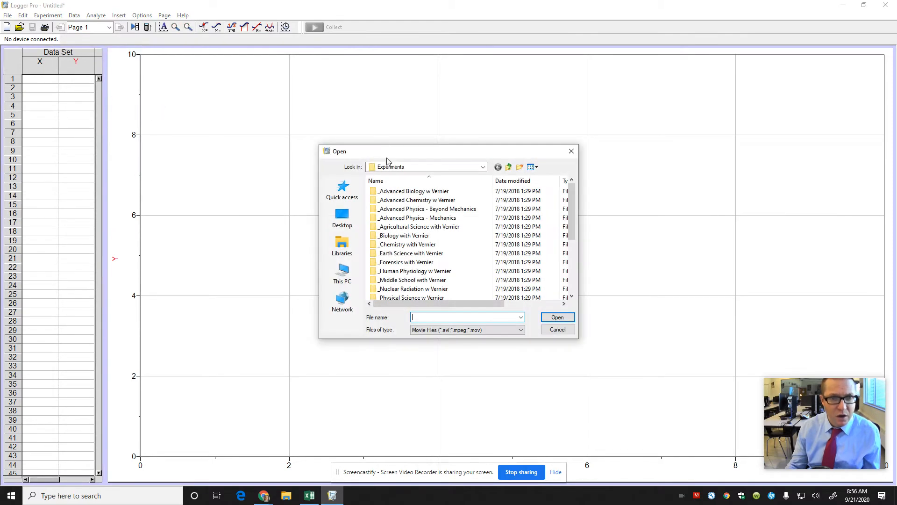
pyautogui.click(393, 167)
pyautogui.click(393, 168)
pyautogui.click(400, 169)
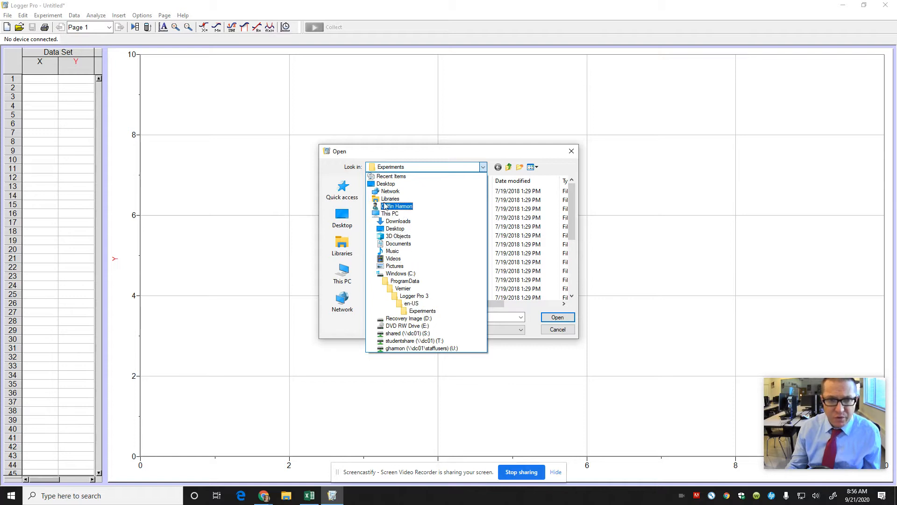
pyautogui.click(397, 221)
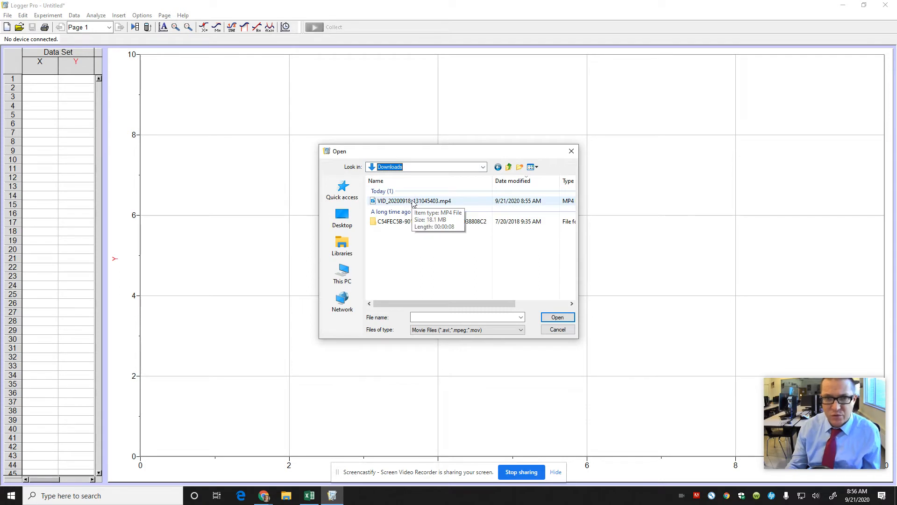
pyautogui.click(414, 202)
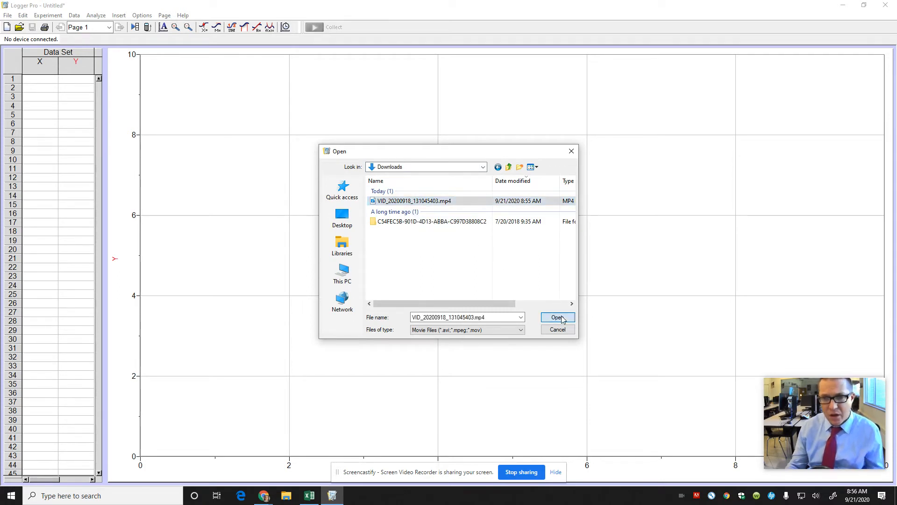
pyautogui.click(559, 317)
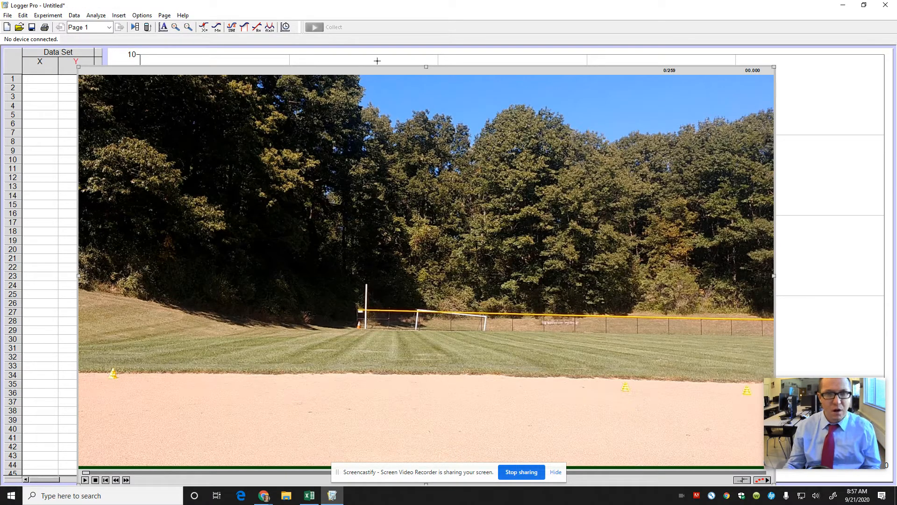
# Play the inserted movie through once and move it up and to the left on the page.
pyautogui.click(85, 480)
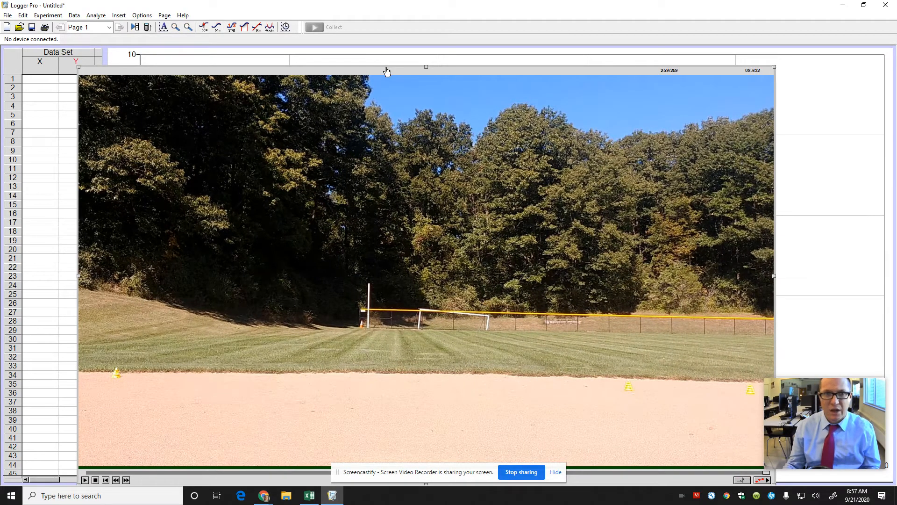
pyautogui.moveTo(391, 76); pyautogui.dragTo(363, 51)
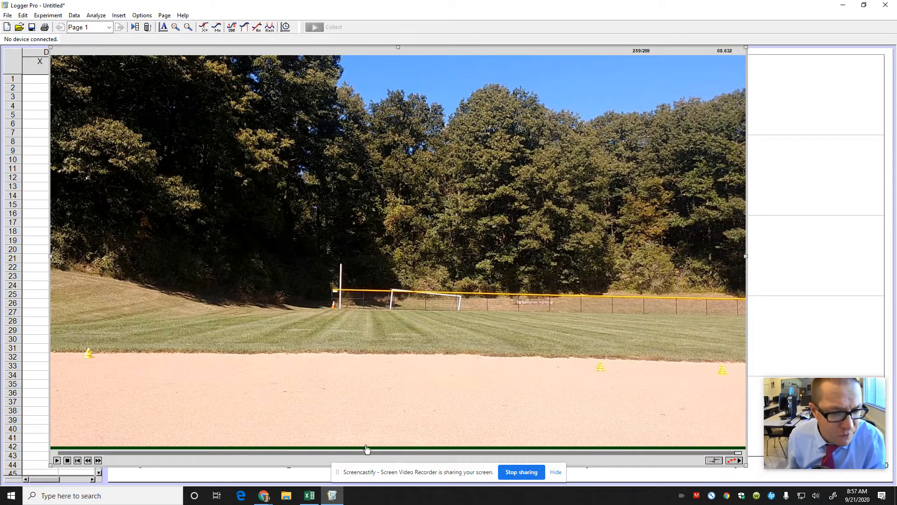
# Move the movie back to where the runner enters and examine the run frame by frame until he passes the middle cone, at frame 194.
pyautogui.moveTo(737, 454); pyautogui.dragTo(450, 456)
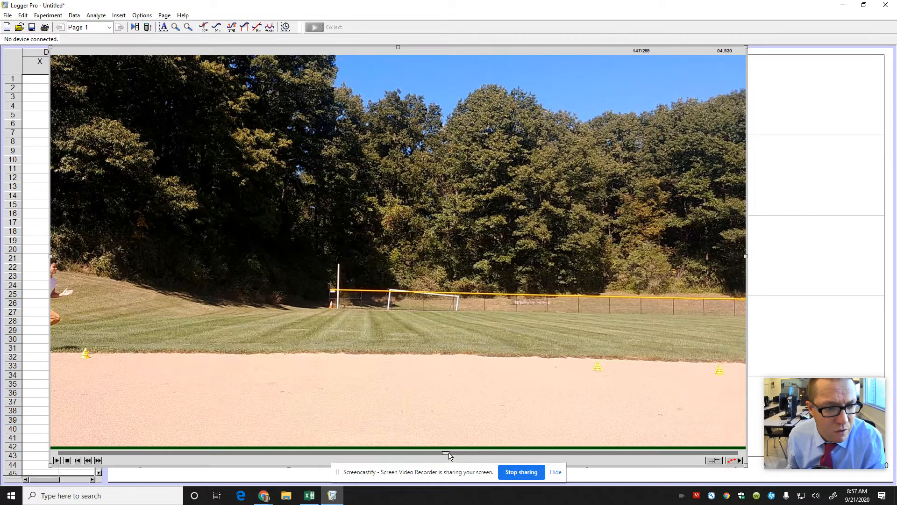
pyautogui.click(99, 461)
pyautogui.click(99, 461)
pyautogui.click(99, 461)
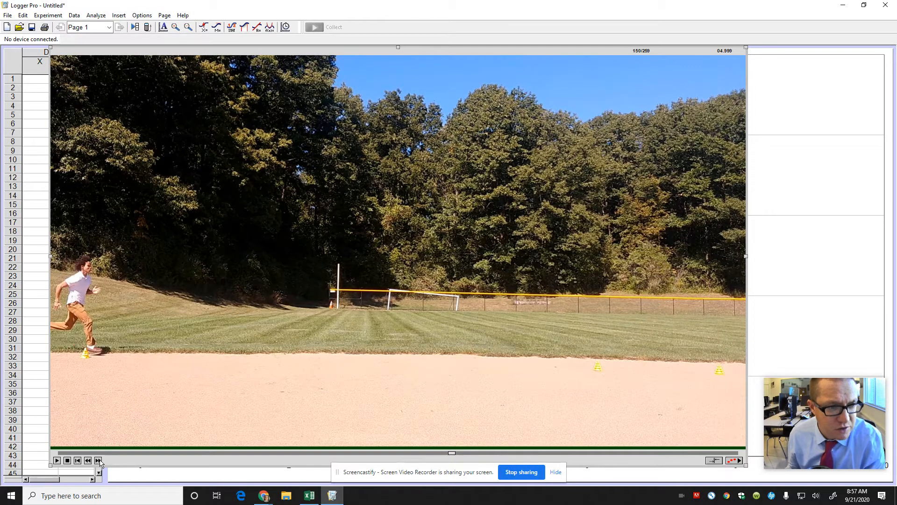
pyautogui.click(100, 461)
pyautogui.click(100, 461)
pyautogui.click(99, 461)
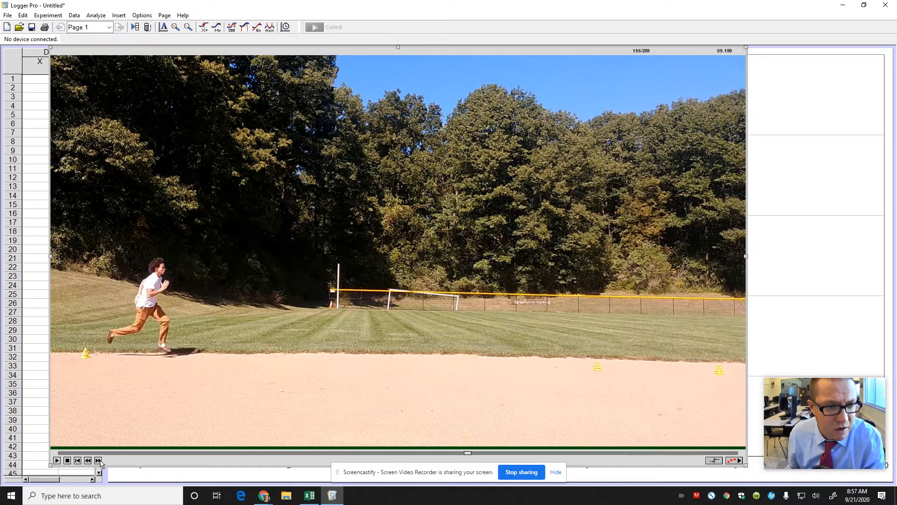
pyautogui.click(100, 461)
pyautogui.click(100, 461)
pyautogui.click(99, 461)
pyautogui.click(99, 461)
pyautogui.click(100, 461)
pyautogui.click(99, 461)
pyautogui.click(100, 461)
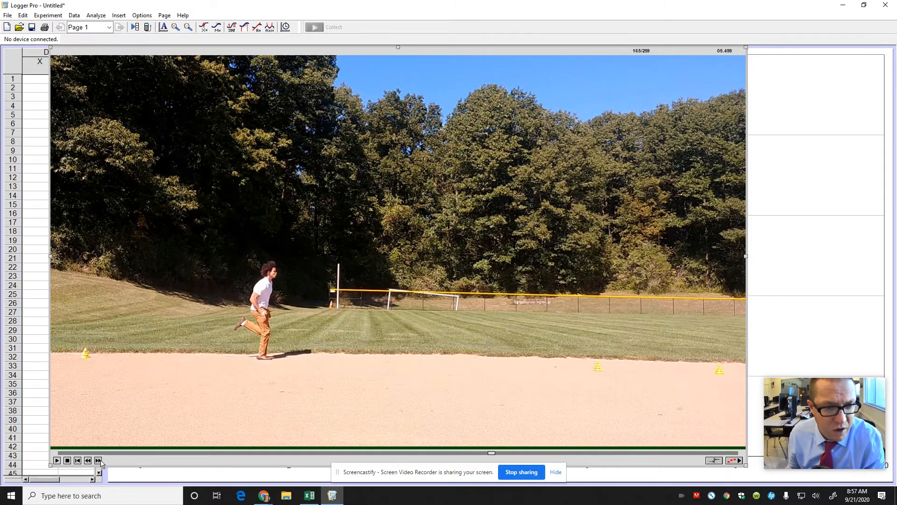
pyautogui.click(100, 461)
pyautogui.click(99, 461)
pyautogui.click(99, 461)
pyautogui.click(99, 462)
pyautogui.click(100, 461)
pyautogui.click(99, 461)
pyautogui.click(99, 461)
pyautogui.click(100, 461)
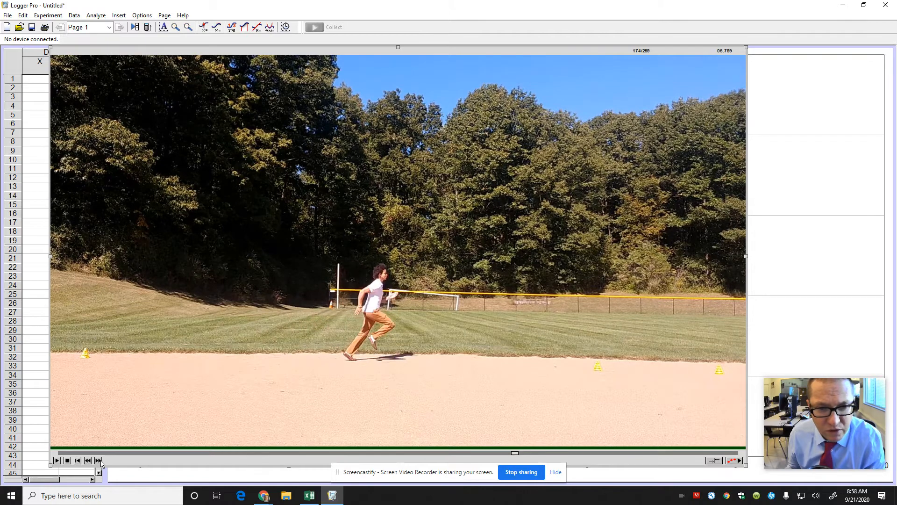
pyautogui.click(100, 461)
pyautogui.click(99, 461)
pyautogui.click(99, 461)
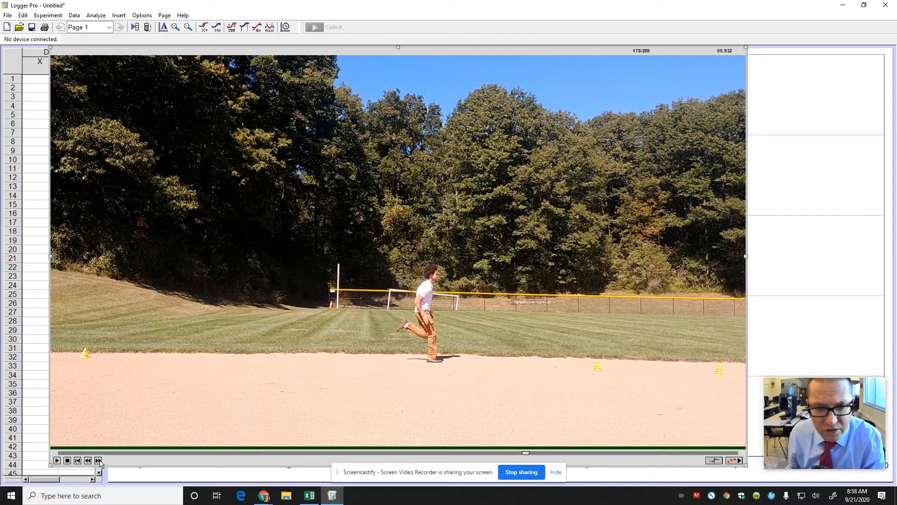
pyautogui.click(99, 461)
pyautogui.click(100, 461)
pyautogui.click(99, 461)
pyautogui.click(99, 461)
pyautogui.click(99, 461)
pyautogui.click(100, 461)
pyautogui.click(99, 461)
pyautogui.click(99, 461)
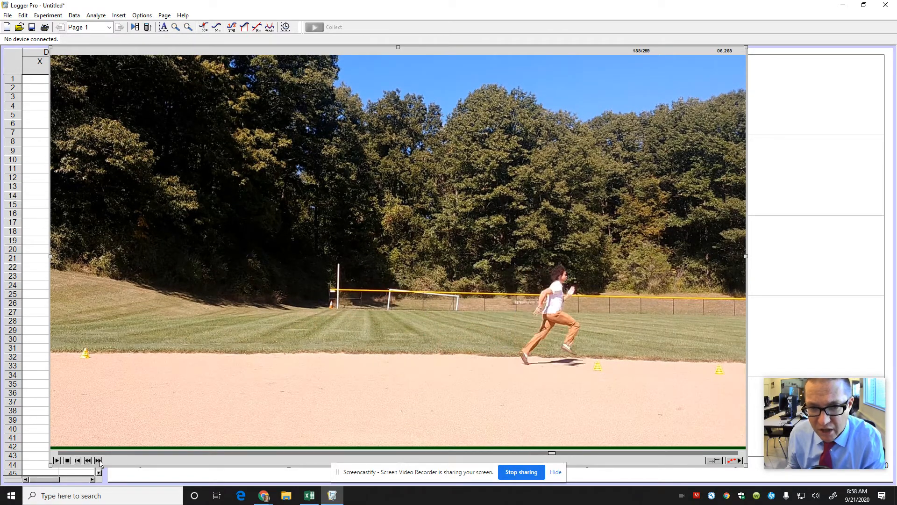
pyautogui.click(100, 461)
pyautogui.click(100, 462)
pyautogui.click(100, 461)
pyautogui.click(99, 462)
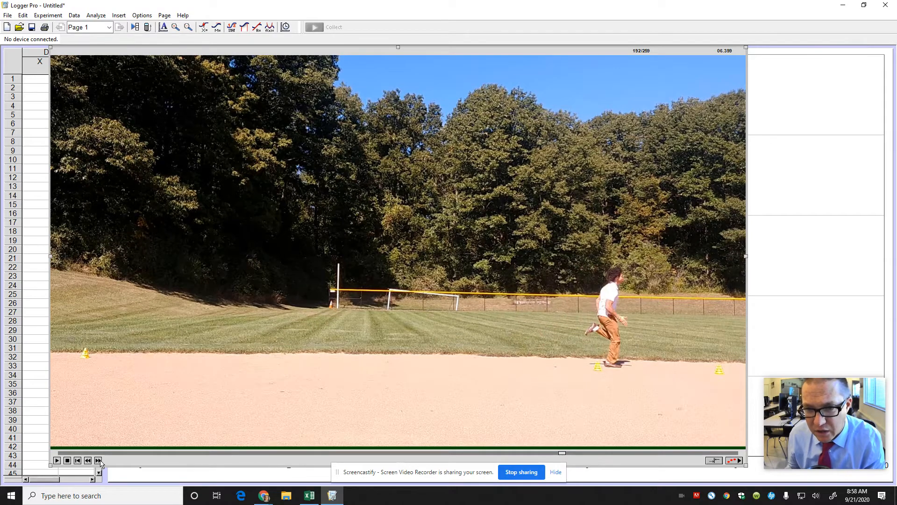
pyautogui.click(99, 461)
pyautogui.click(100, 461)
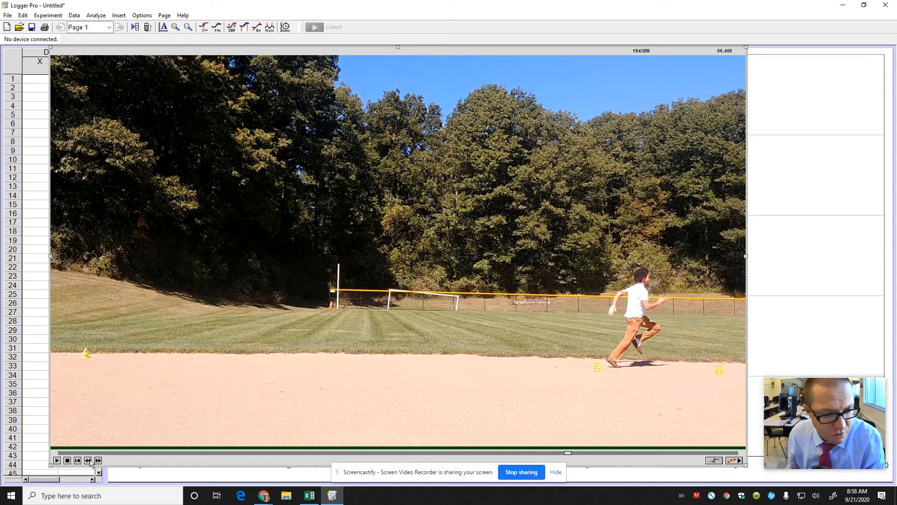
# Step the movie backward frame by frame to frame 150, where the runner reaches the first cone.
pyautogui.click(88, 461)
pyautogui.click(87, 461)
pyautogui.click(88, 461)
pyautogui.click(88, 461)
pyautogui.click(88, 461)
pyautogui.click(88, 461)
pyautogui.click(88, 461)
pyautogui.click(88, 461)
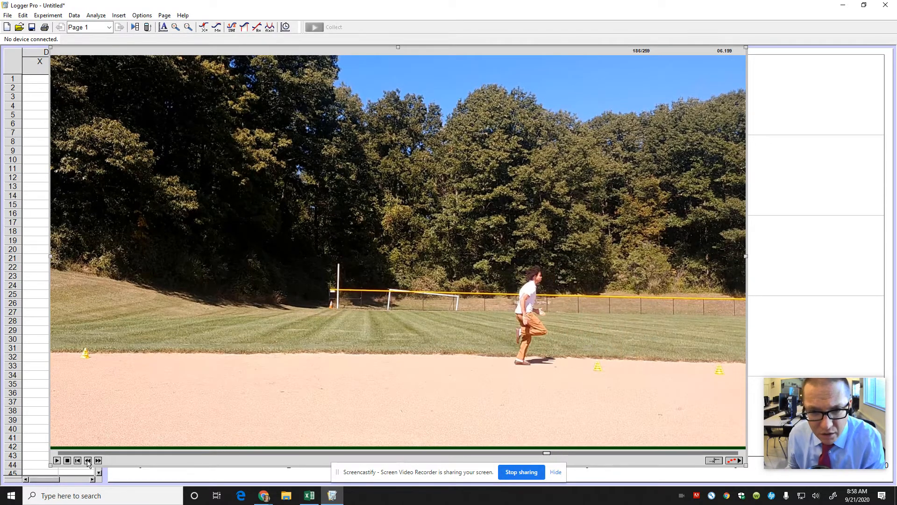
pyautogui.click(88, 461)
pyautogui.click(88, 461)
pyautogui.click(88, 461)
pyautogui.click(88, 461)
pyautogui.click(88, 461)
pyautogui.click(88, 461)
pyautogui.click(88, 461)
pyautogui.click(88, 461)
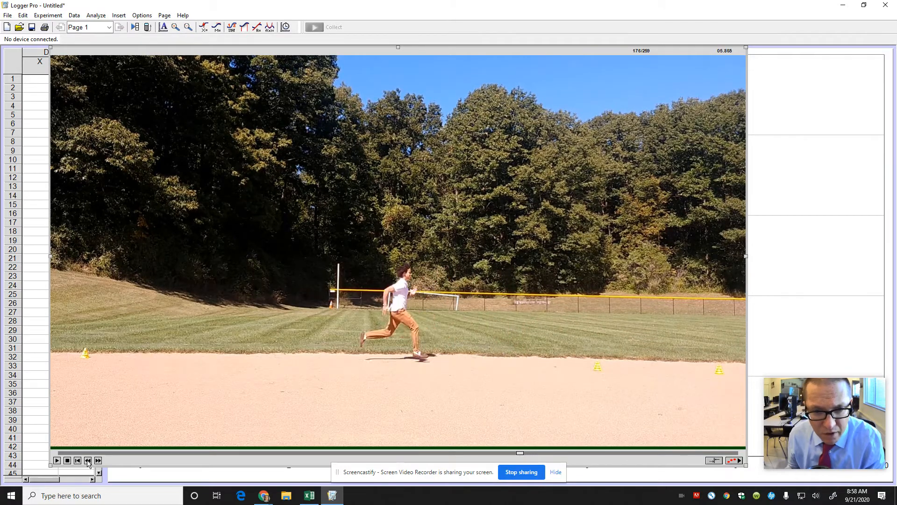
pyautogui.click(88, 461)
pyautogui.click(87, 461)
pyautogui.click(87, 461)
pyautogui.click(87, 461)
pyautogui.click(88, 461)
pyautogui.click(88, 460)
pyautogui.click(88, 461)
pyautogui.click(88, 461)
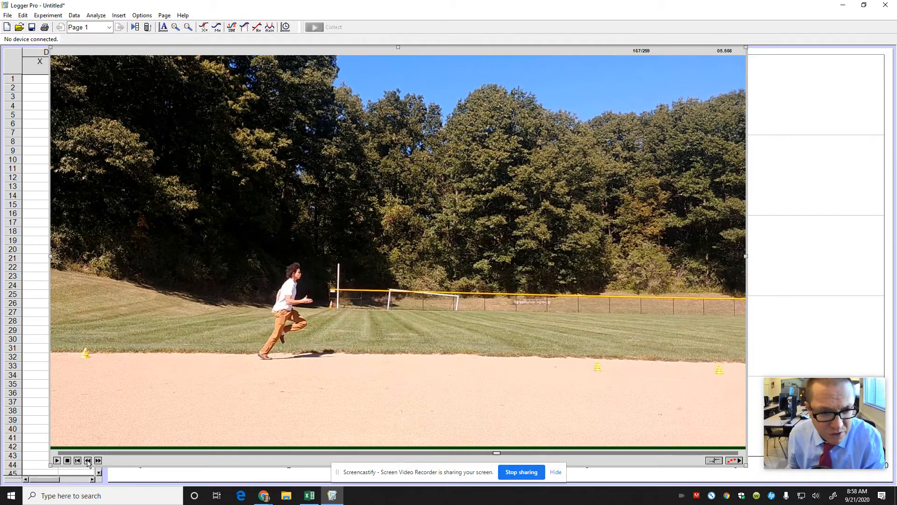
pyautogui.click(88, 461)
pyautogui.click(88, 461)
pyautogui.click(88, 460)
pyautogui.click(87, 461)
pyautogui.click(88, 461)
pyautogui.click(88, 461)
pyautogui.click(87, 461)
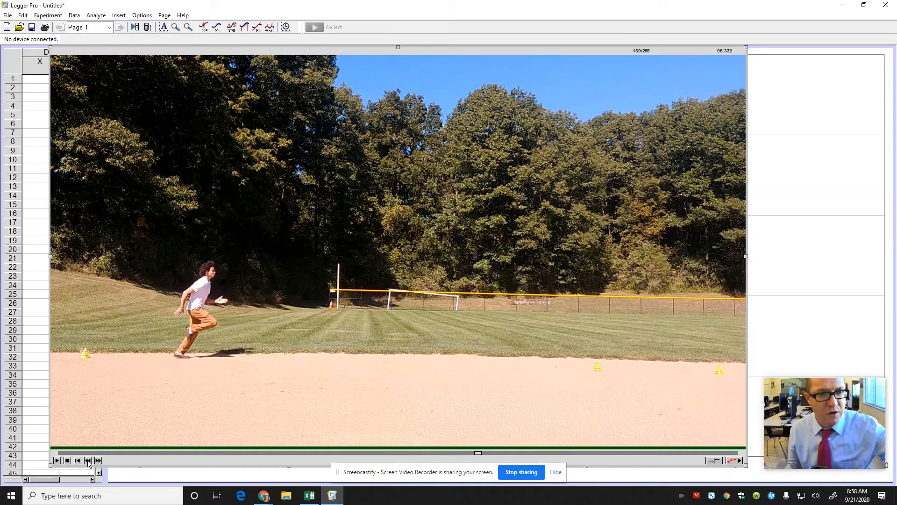
pyautogui.click(88, 461)
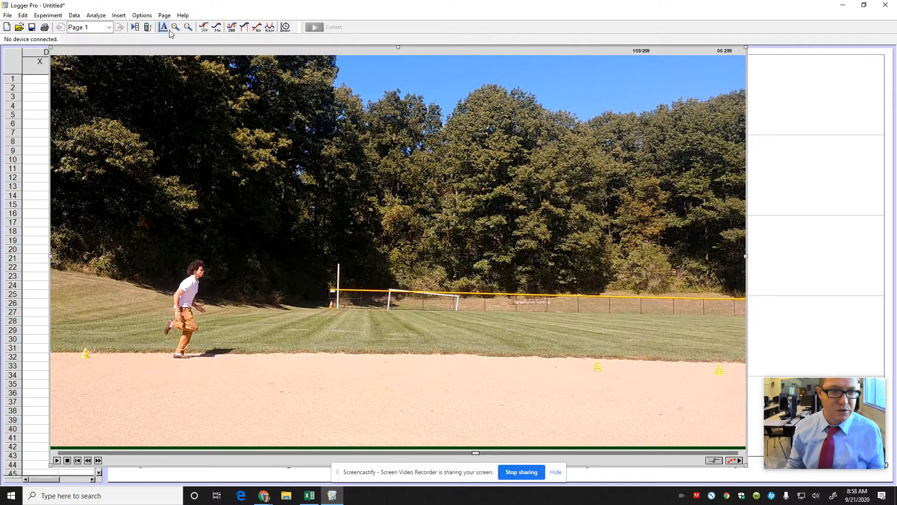
pyautogui.click(88, 460)
pyautogui.click(88, 460)
pyautogui.click(87, 460)
pyautogui.click(87, 460)
pyautogui.click(87, 460)
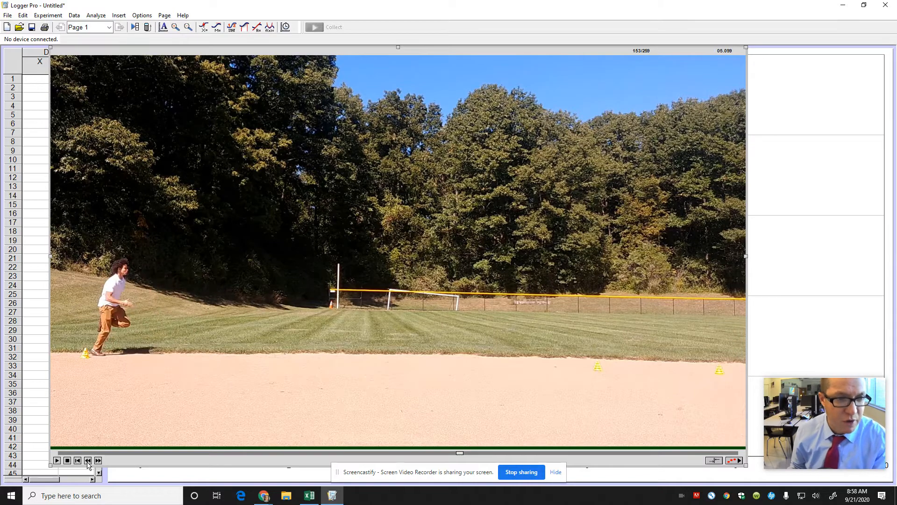
pyautogui.click(87, 460)
pyautogui.click(87, 461)
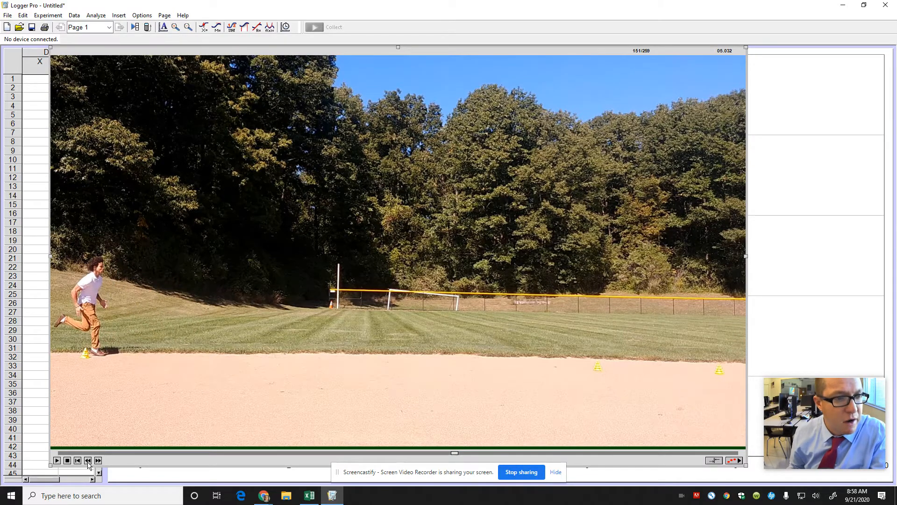
pyautogui.click(87, 461)
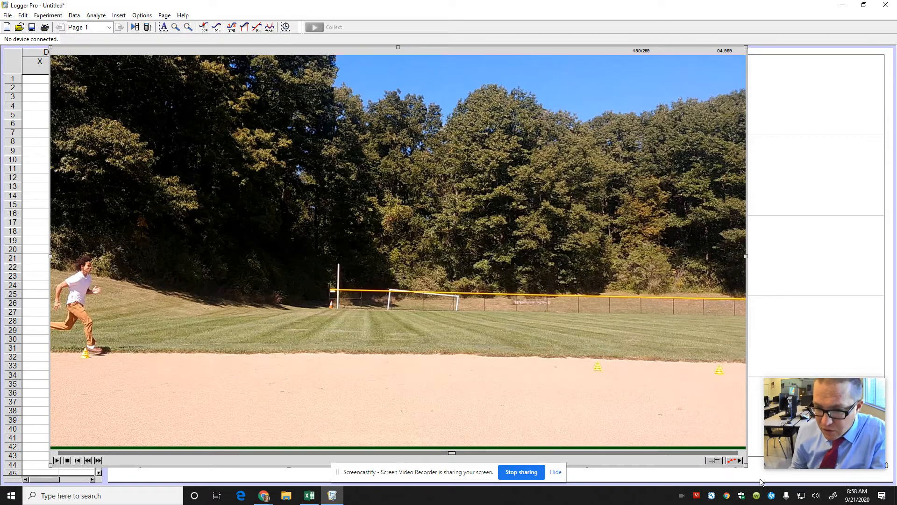
# Show the video analysis tools and set the movie scale to 2 m between the two cones on the far side of the run.
pyautogui.click(738, 462)
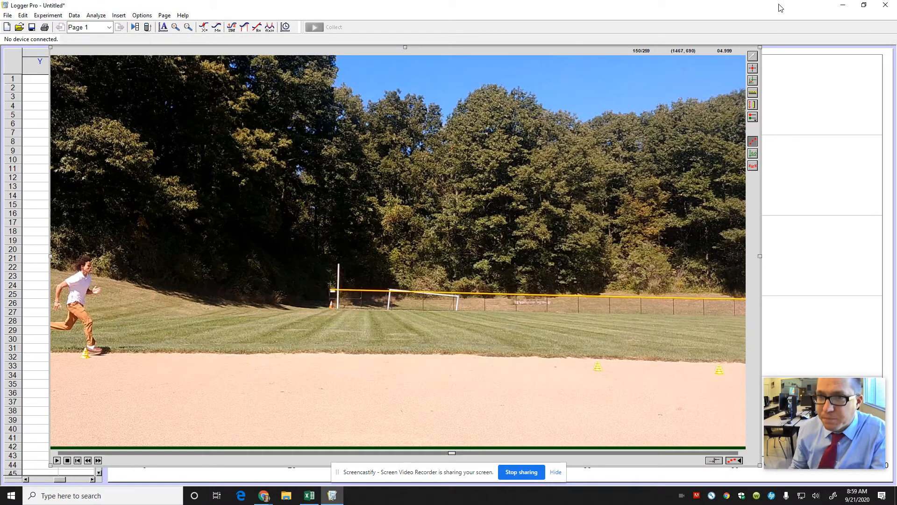
pyautogui.click(738, 461)
pyautogui.click(739, 462)
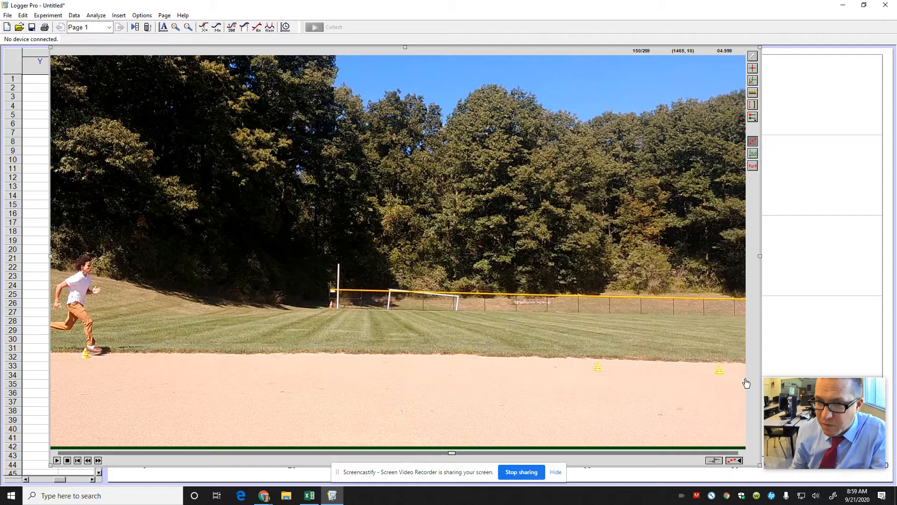
pyautogui.click(753, 93)
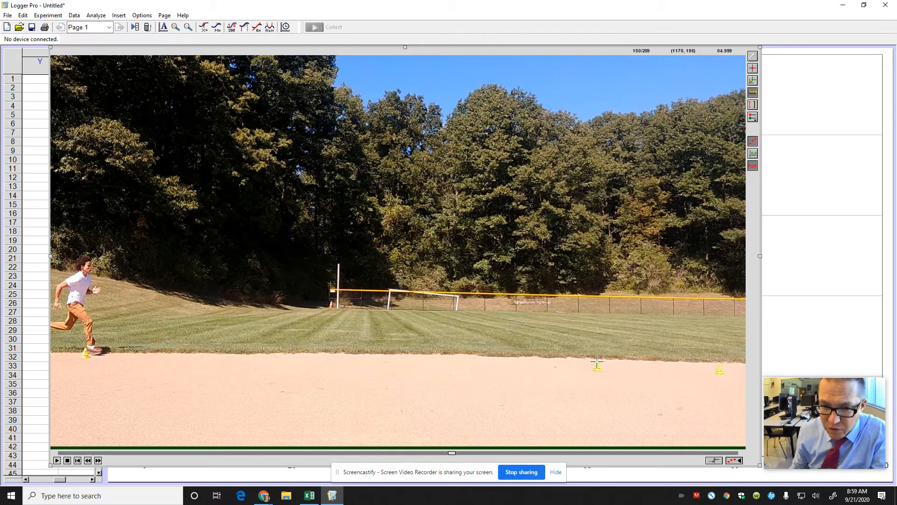
pyautogui.click(757, 93)
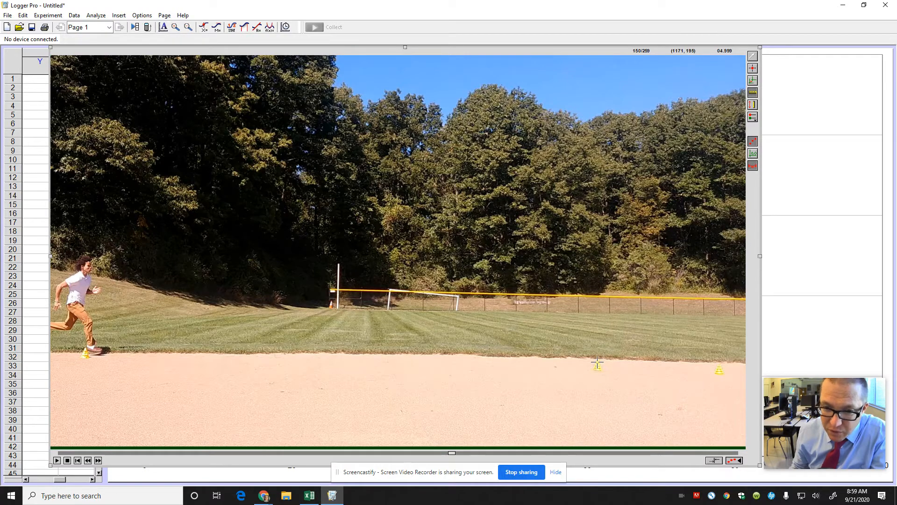
pyautogui.moveTo(598, 361); pyautogui.dragTo(719, 366)
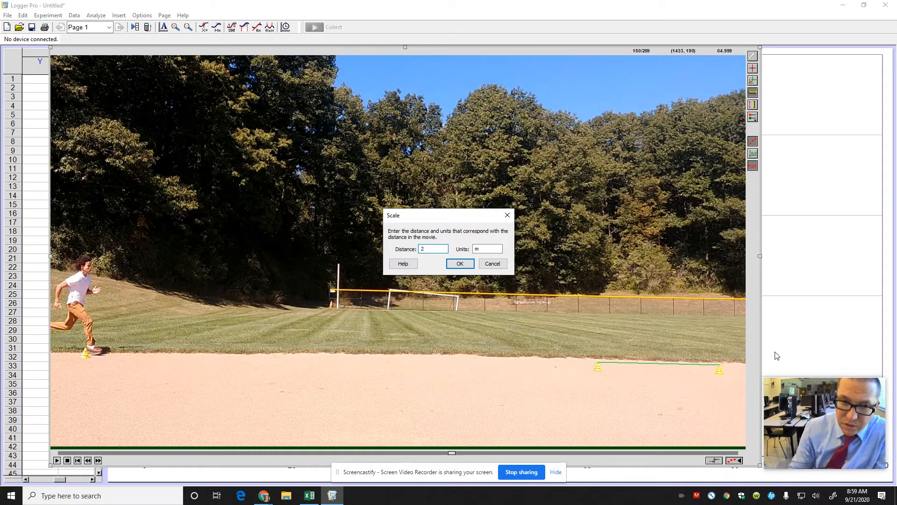
pyautogui.press('Return')
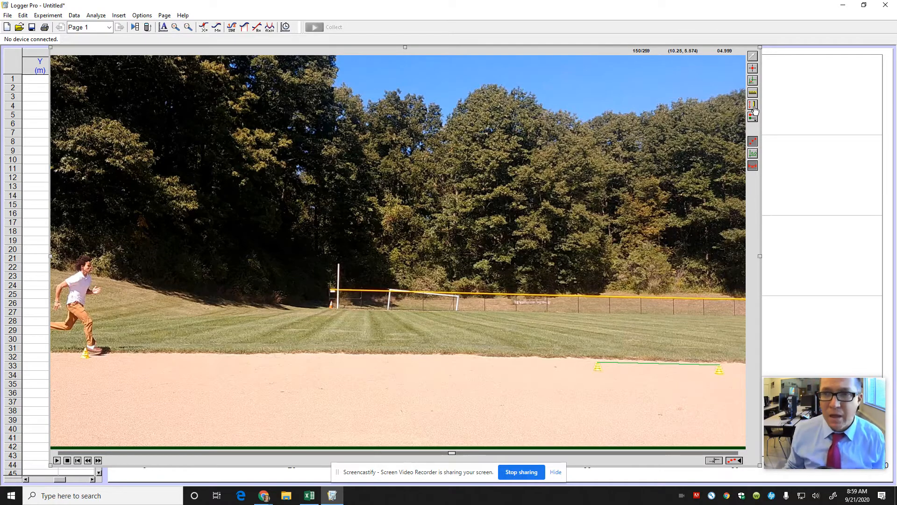
# Set the coordinate origin on the runner's head in frame 150, keeping the x-axis horizontal.
pyautogui.click(753, 80)
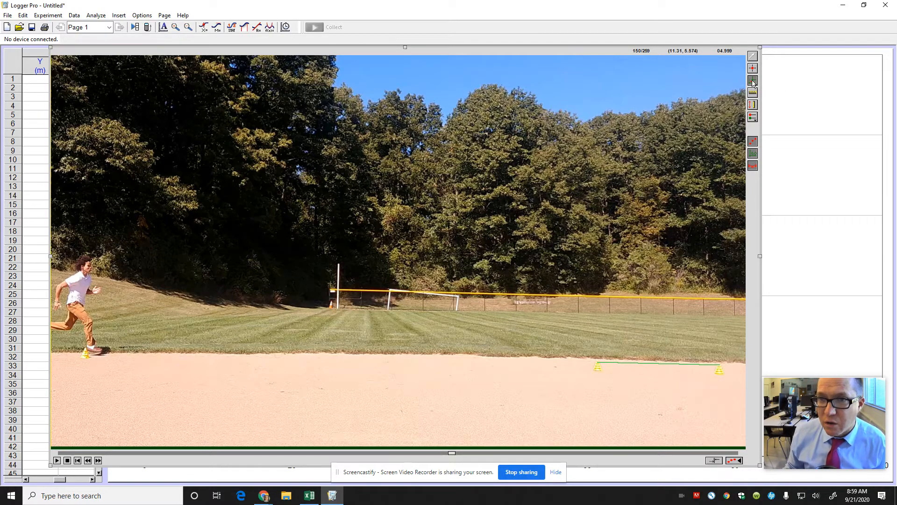
pyautogui.click(81, 266)
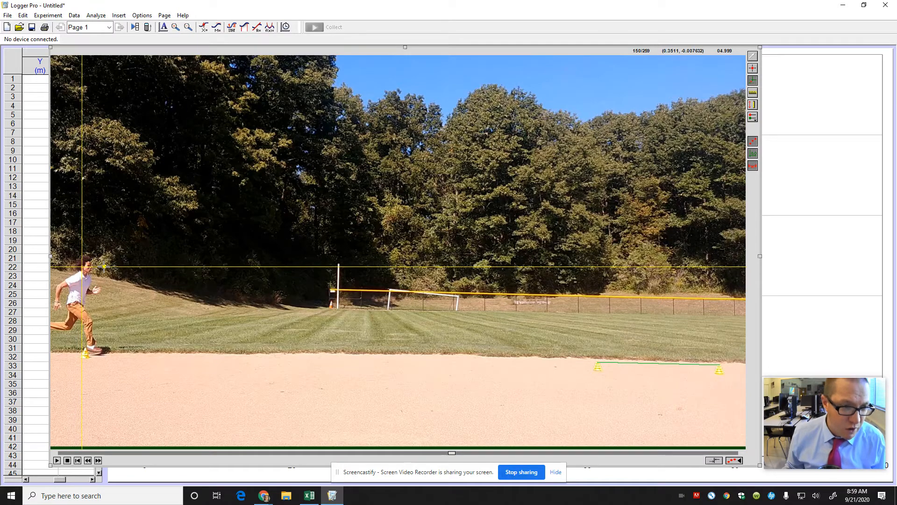
pyautogui.moveTo(104, 266); pyautogui.dragTo(702, 268)
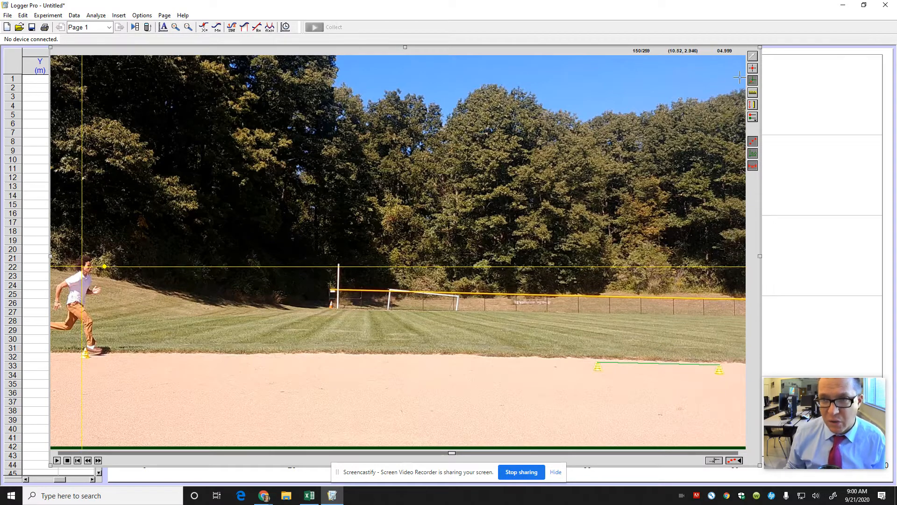
# Enable "First VA point defines movie time zero" in the movie options, advancing 1 frame after each new point.
pyautogui.click(145, 15)
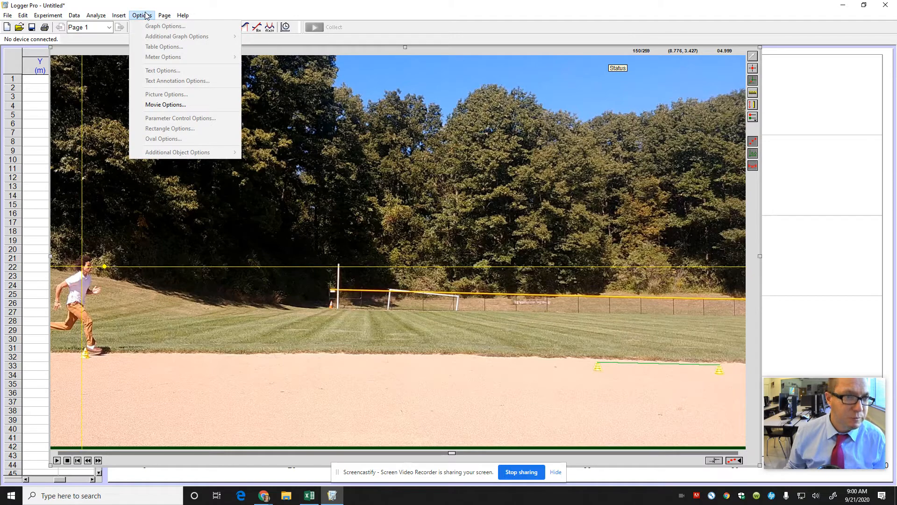
pyautogui.click(163, 104)
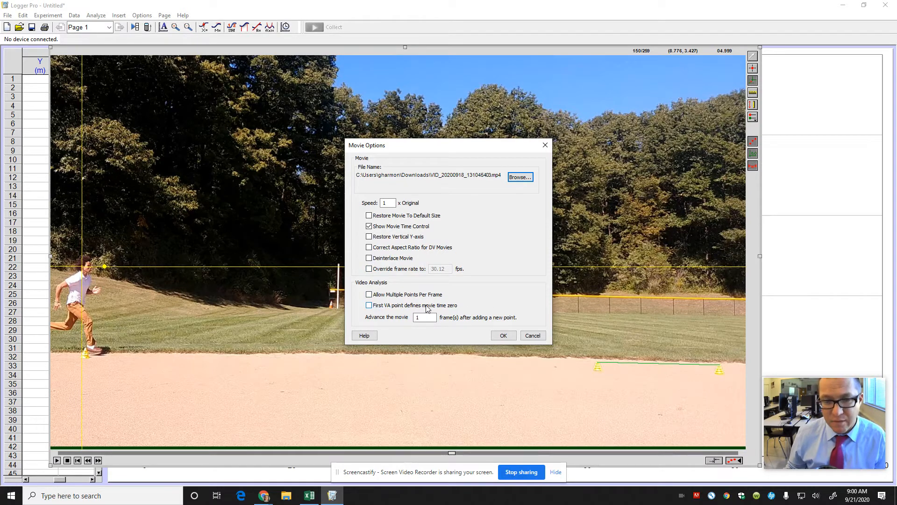
pyautogui.click(369, 305)
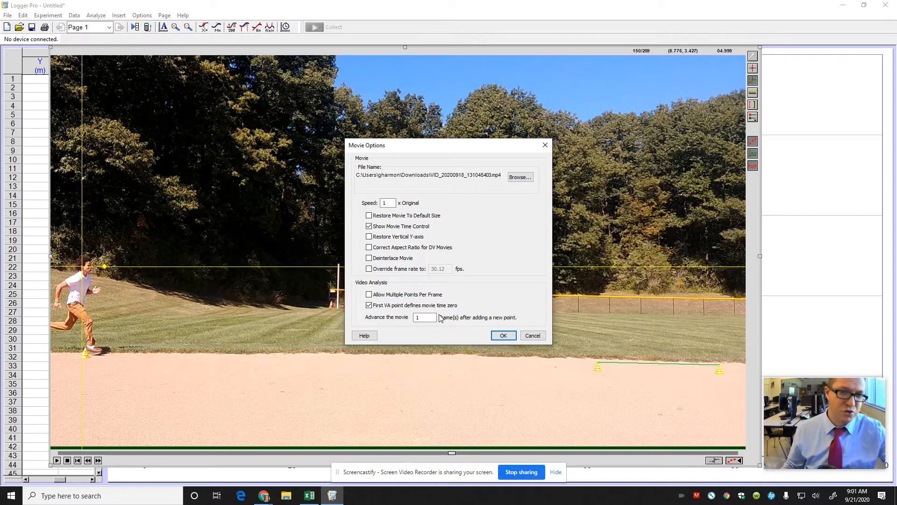
pyautogui.click(503, 336)
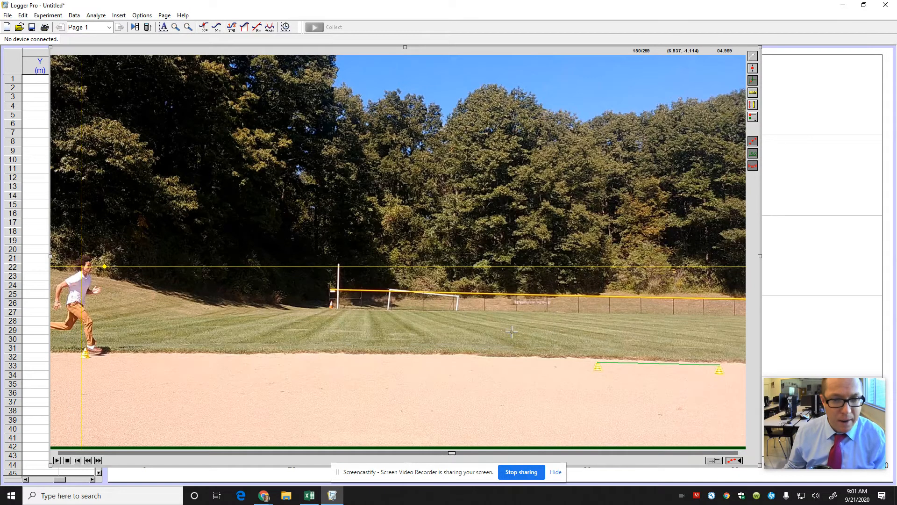
# Add video analysis points on the runner's head in every consecutive frame from frame 150 through frame 191.
pyautogui.click(753, 68)
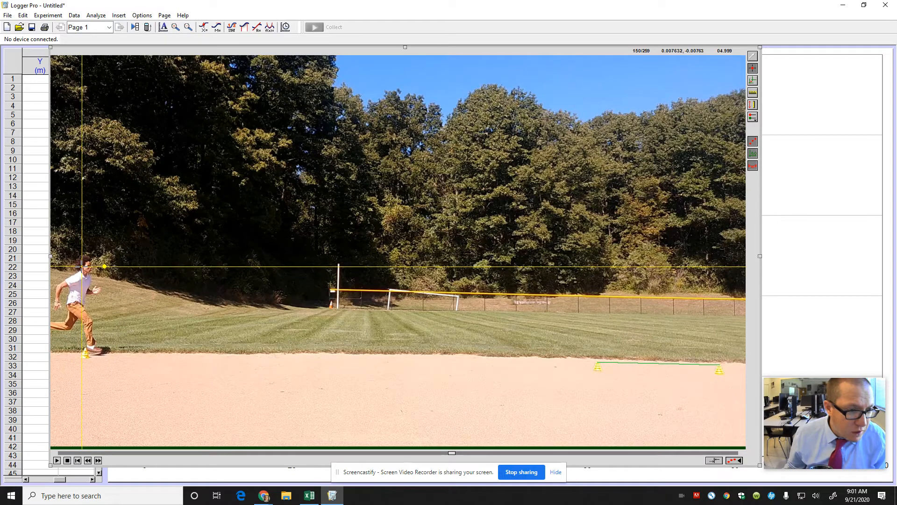
pyautogui.click(82, 266)
pyautogui.click(95, 266)
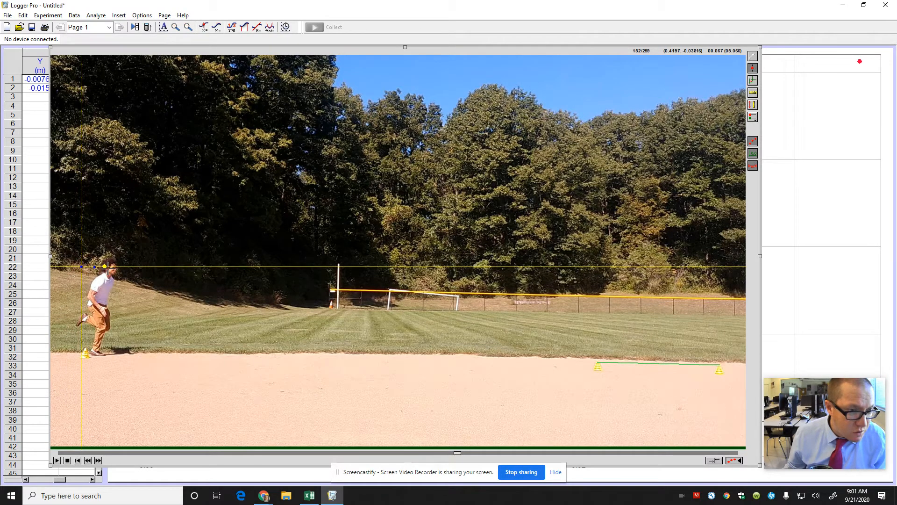
pyautogui.click(107, 267)
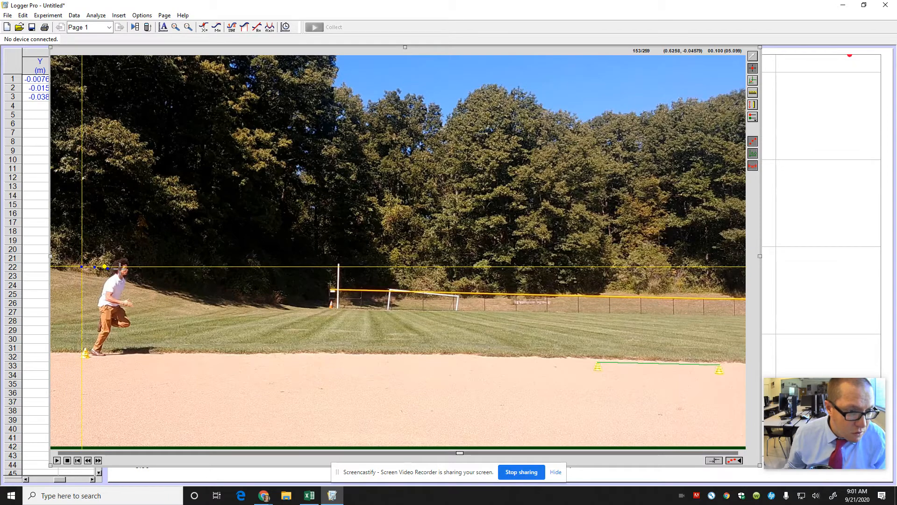
pyautogui.click(120, 267)
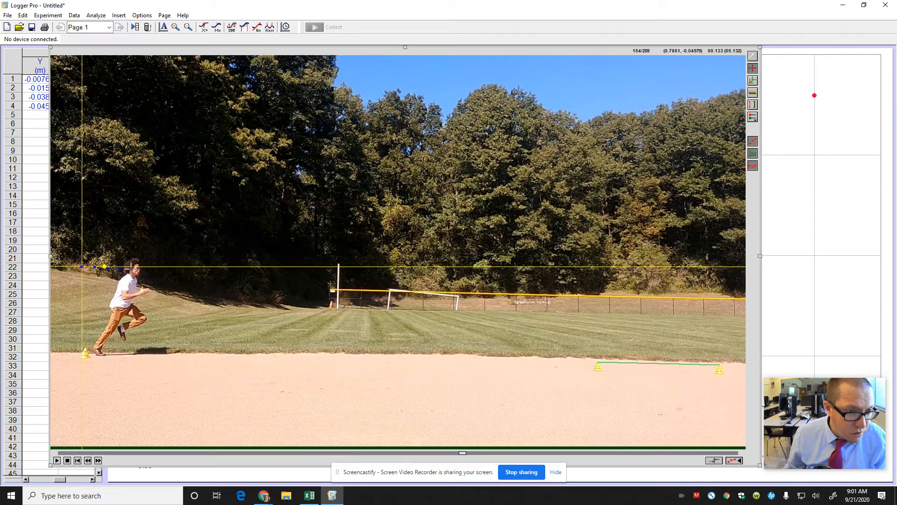
pyautogui.click(131, 267)
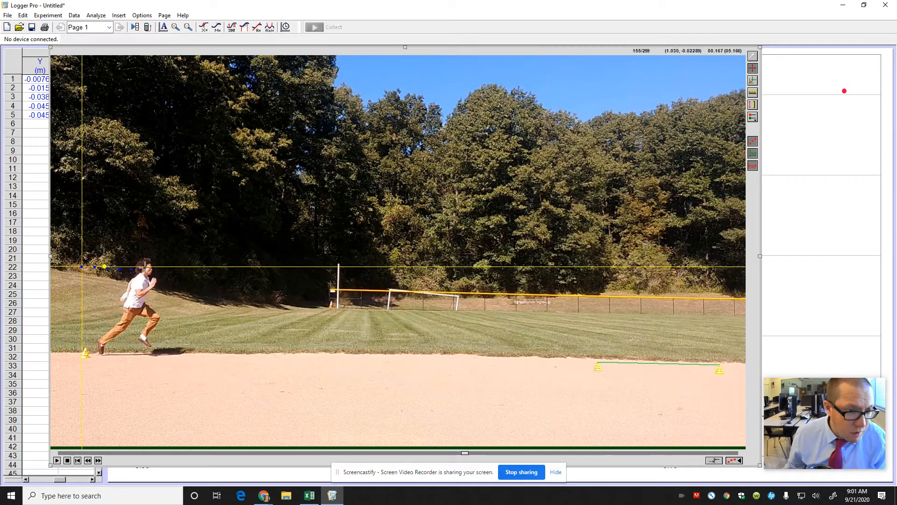
pyautogui.click(143, 267)
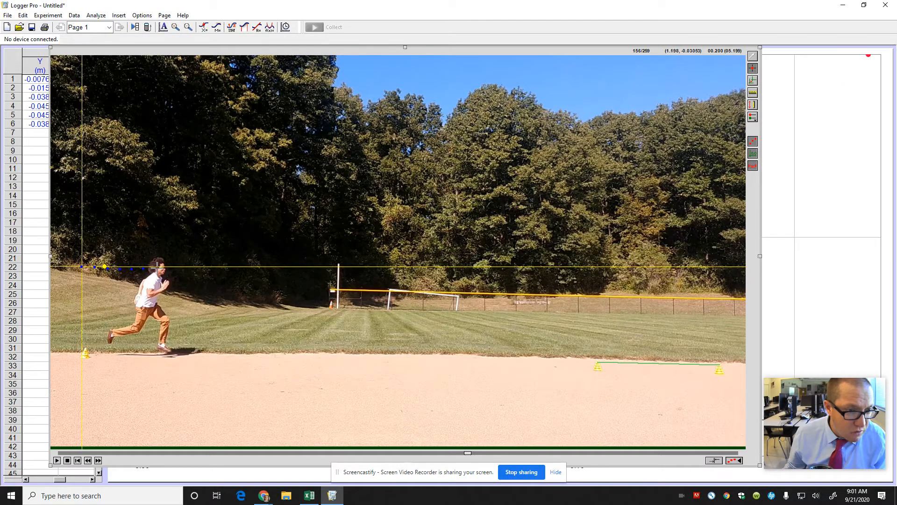
pyautogui.click(157, 267)
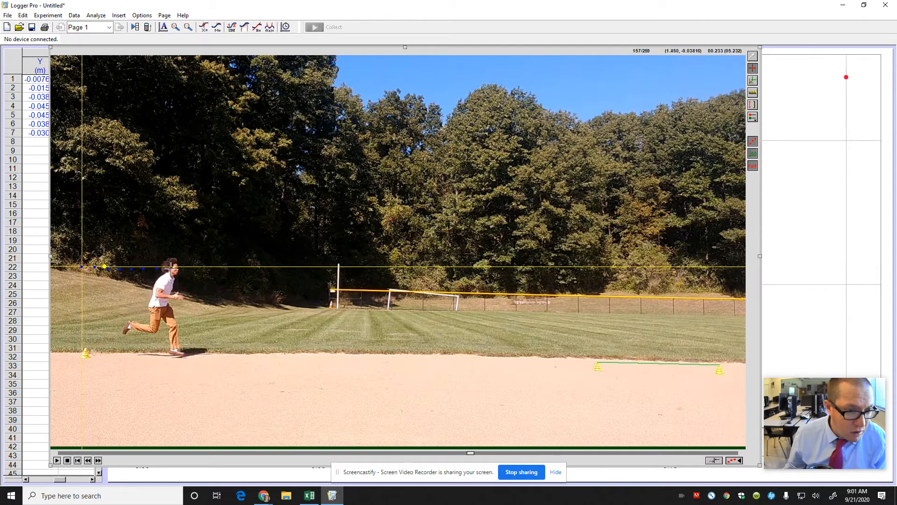
pyautogui.click(166, 268)
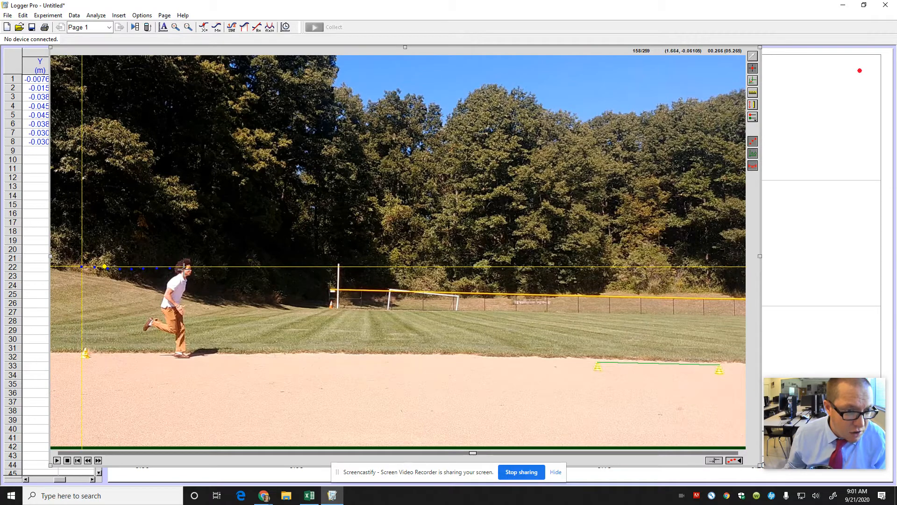
pyautogui.click(184, 268)
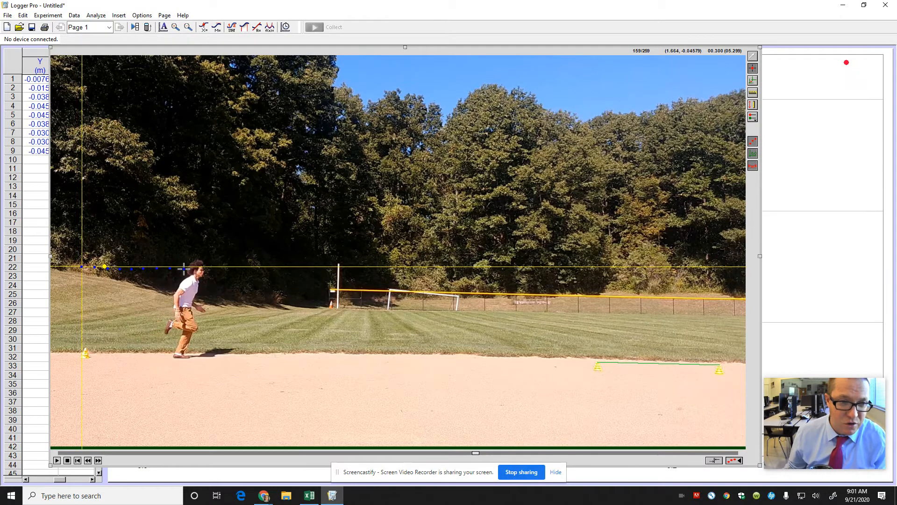
pyautogui.click(196, 269)
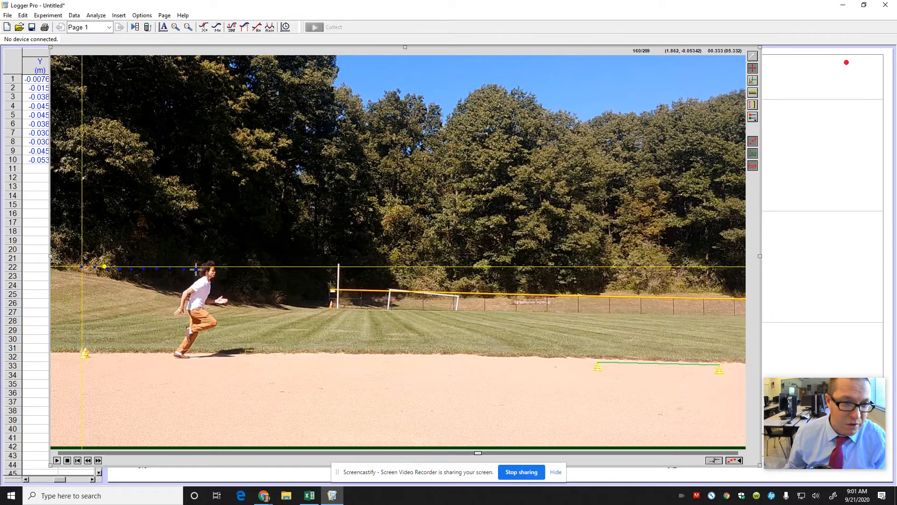
pyautogui.click(209, 270)
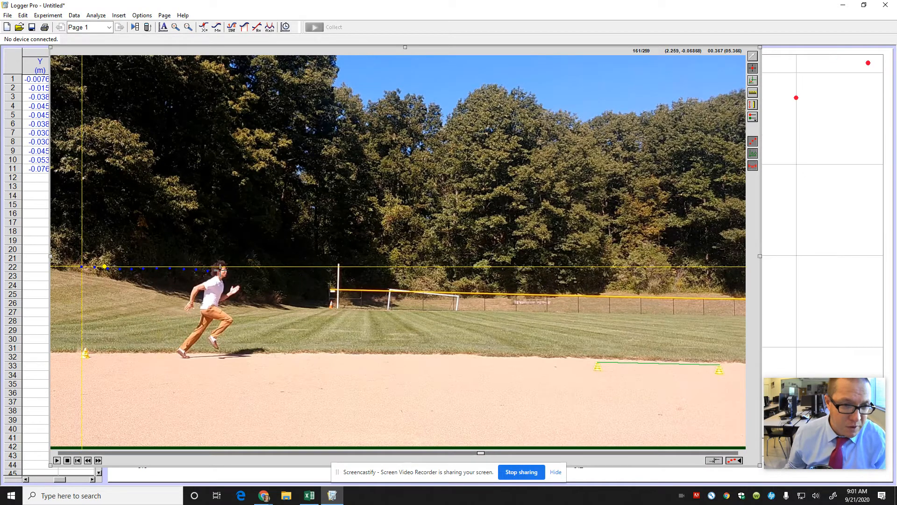
pyautogui.click(219, 271)
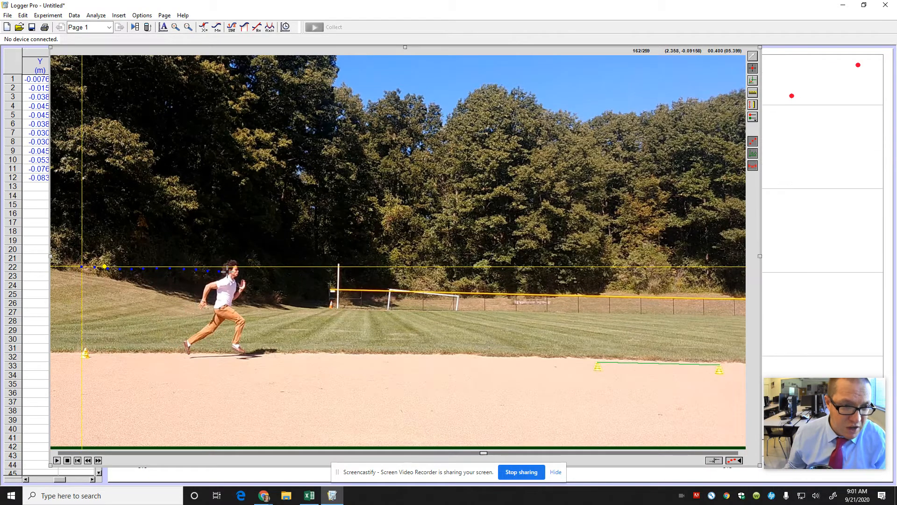
pyautogui.click(229, 270)
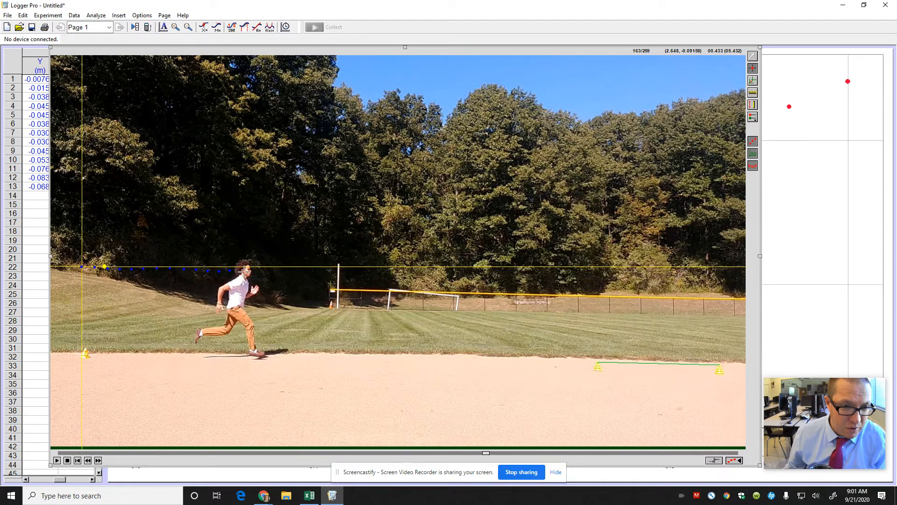
pyautogui.click(246, 271)
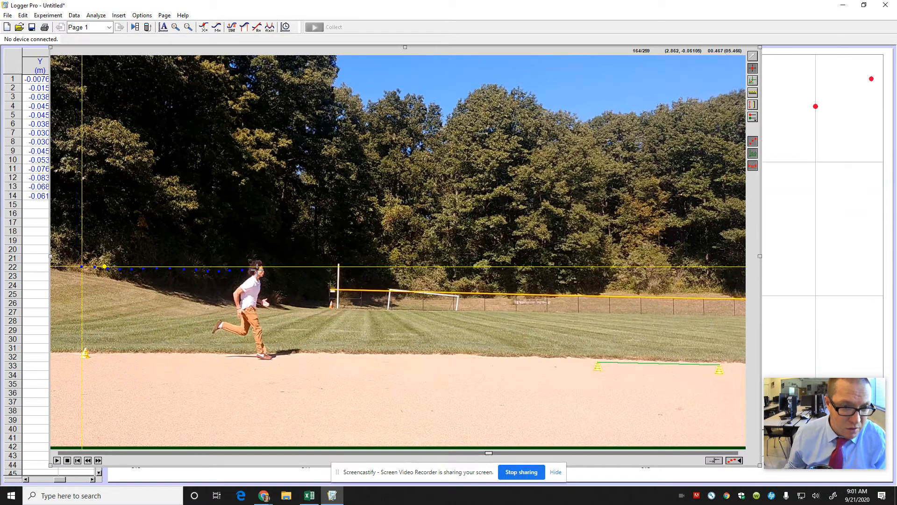
pyautogui.click(256, 270)
pyautogui.click(271, 272)
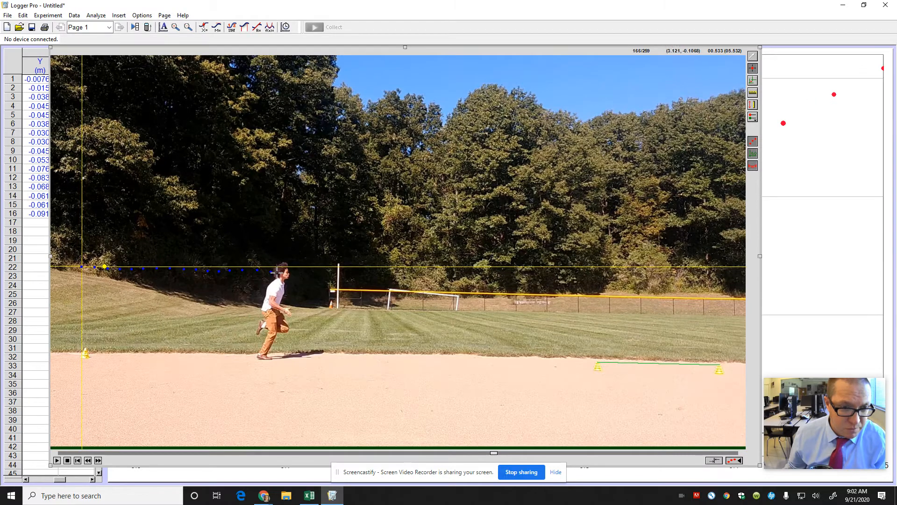
pyautogui.click(283, 272)
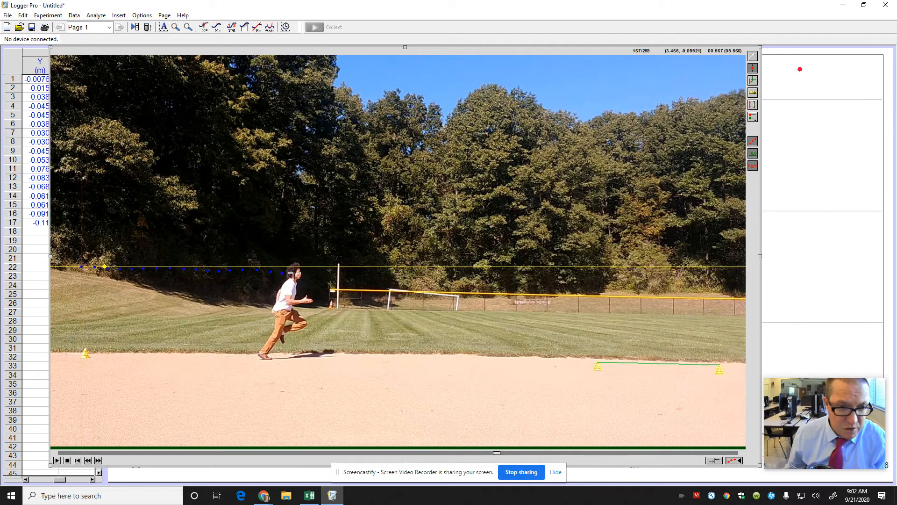
pyautogui.click(296, 272)
pyautogui.click(306, 271)
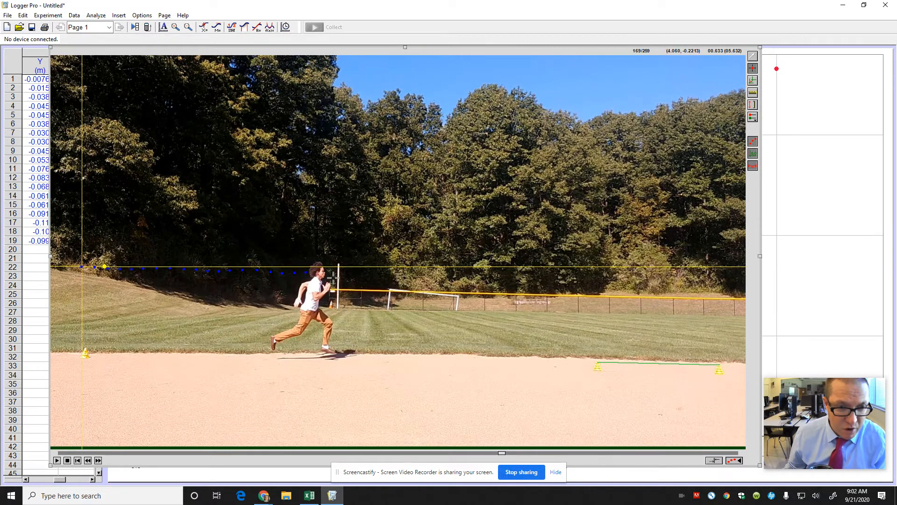
pyautogui.click(318, 272)
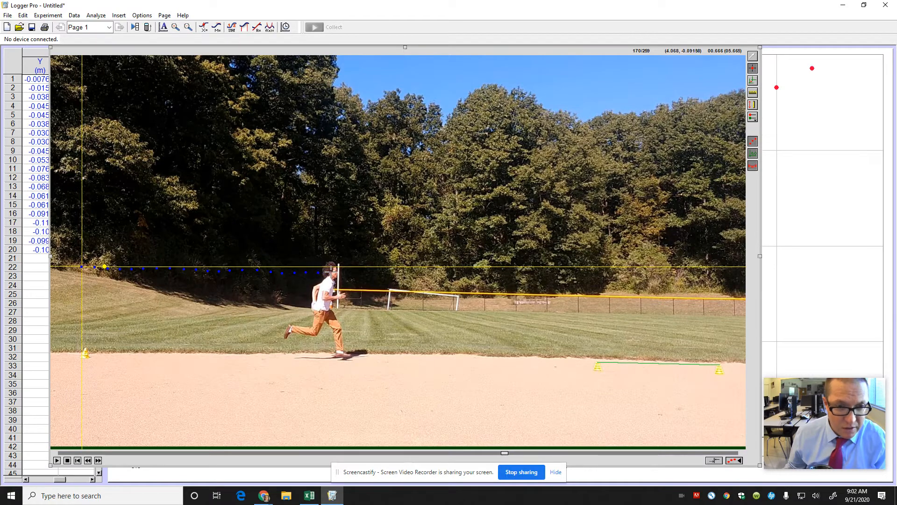
pyautogui.click(332, 272)
pyautogui.click(345, 272)
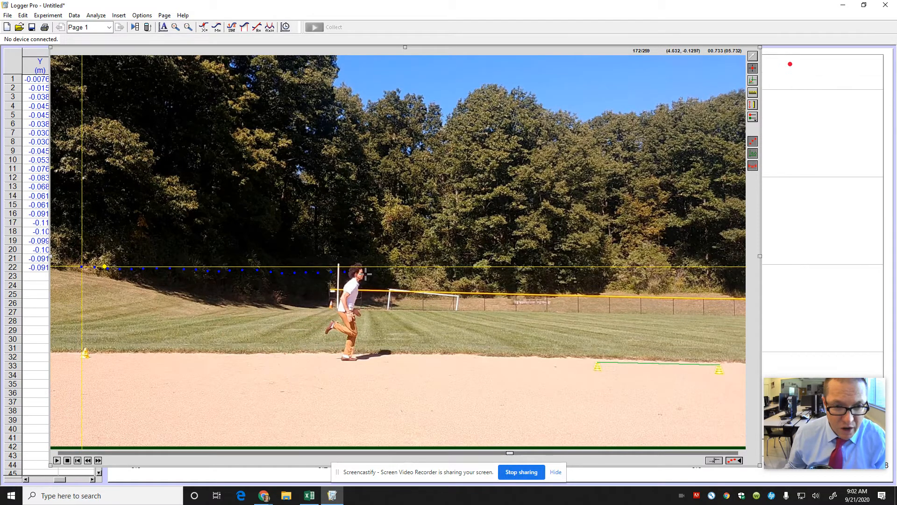
pyautogui.click(356, 272)
pyautogui.click(370, 273)
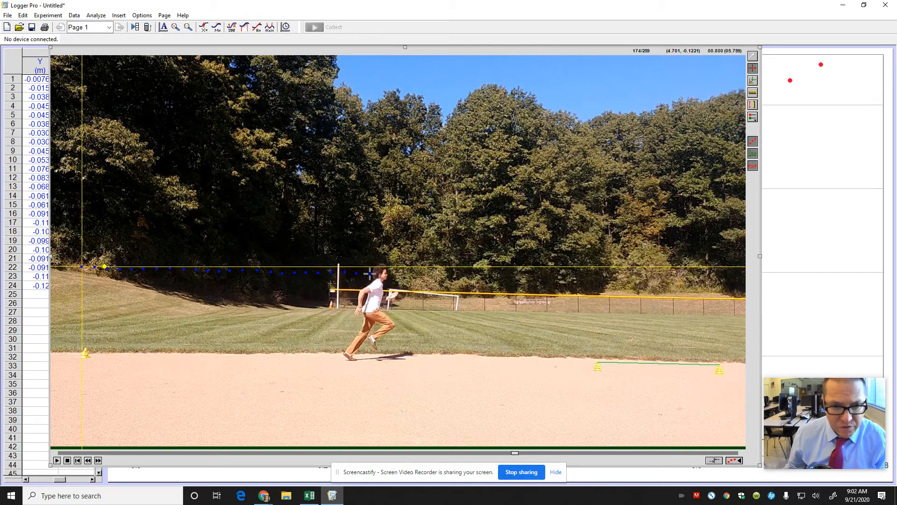
pyautogui.click(382, 272)
pyautogui.click(394, 272)
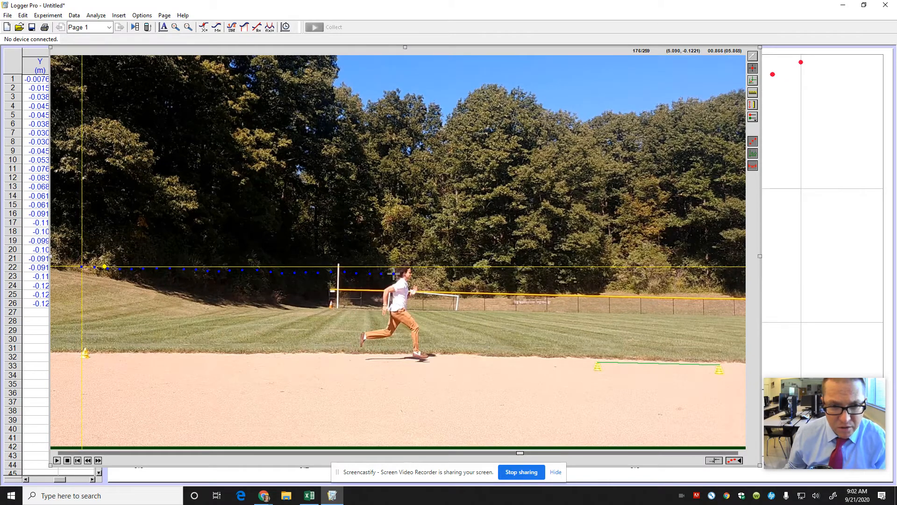
pyautogui.click(406, 273)
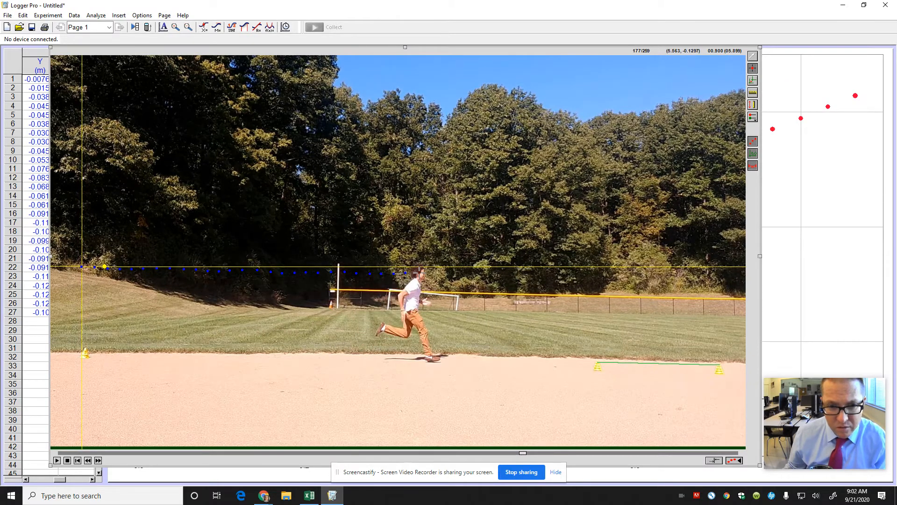
pyautogui.click(418, 274)
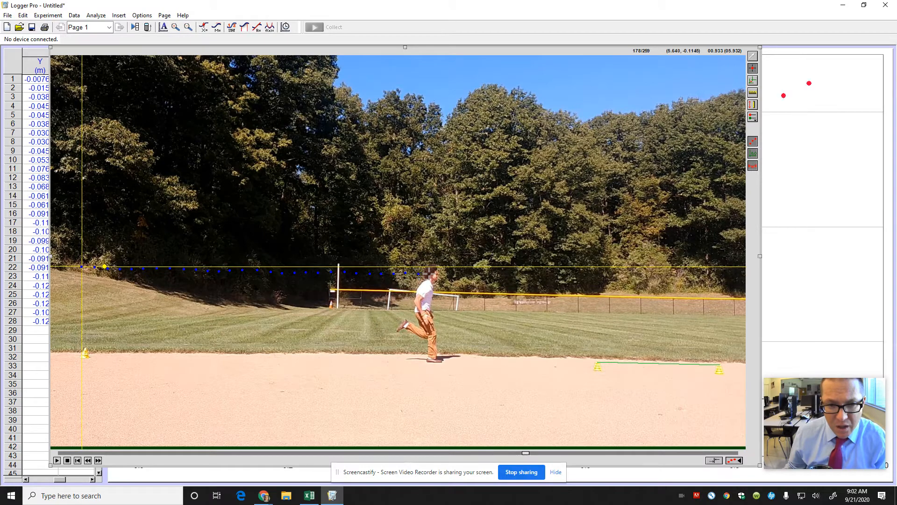
pyautogui.click(431, 275)
pyautogui.click(446, 275)
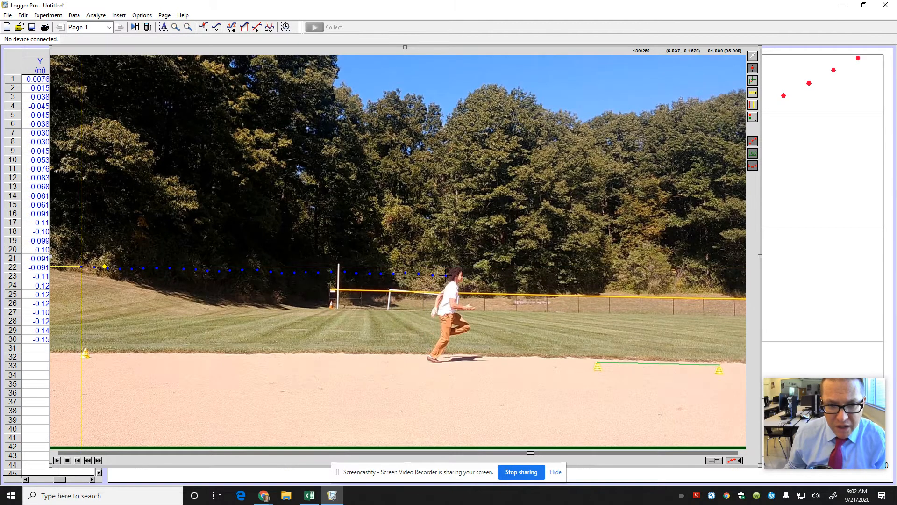
pyautogui.click(456, 276)
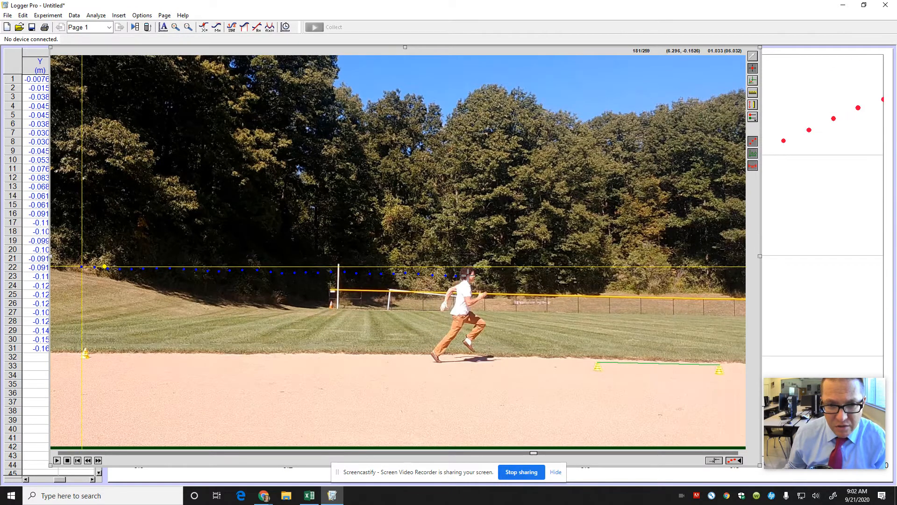
pyautogui.click(469, 275)
pyautogui.click(481, 275)
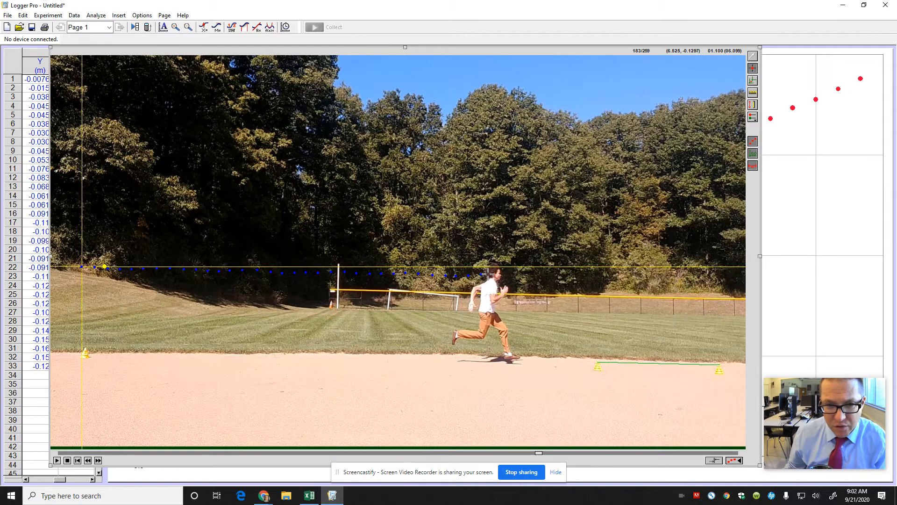
pyautogui.click(497, 274)
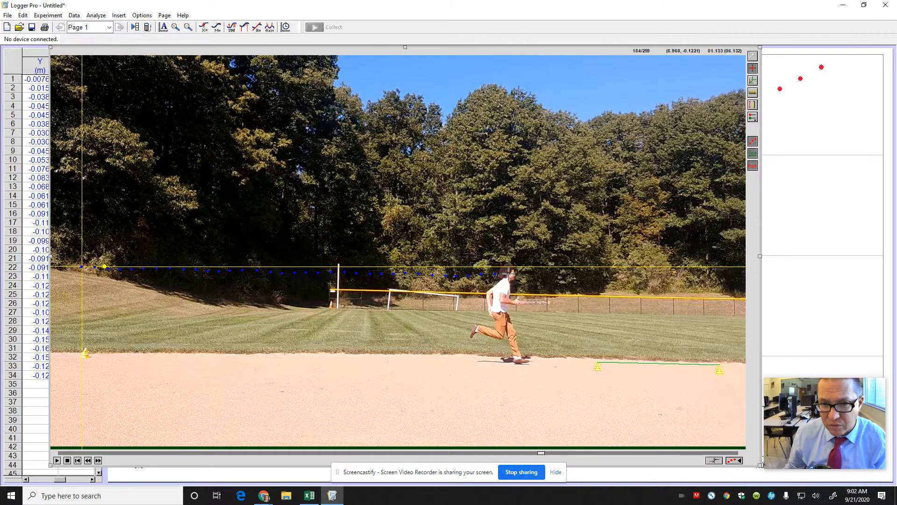
pyautogui.click(509, 274)
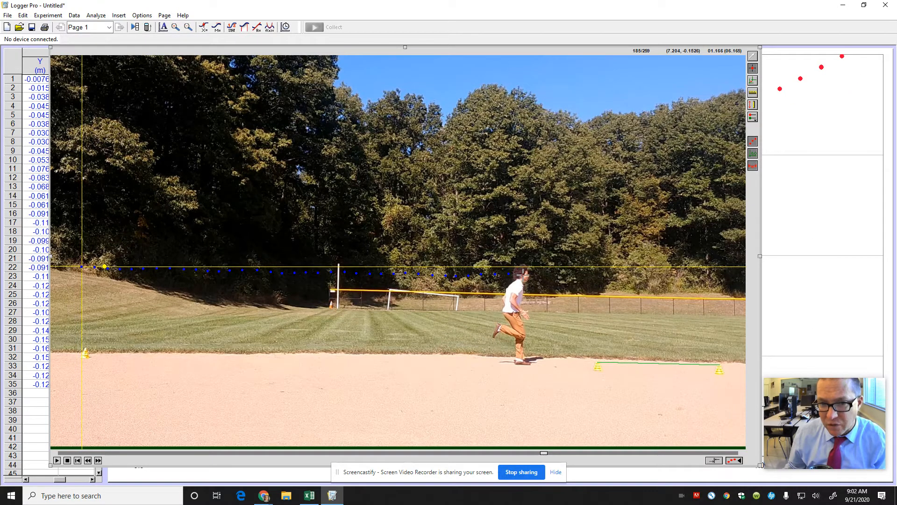
pyautogui.click(522, 275)
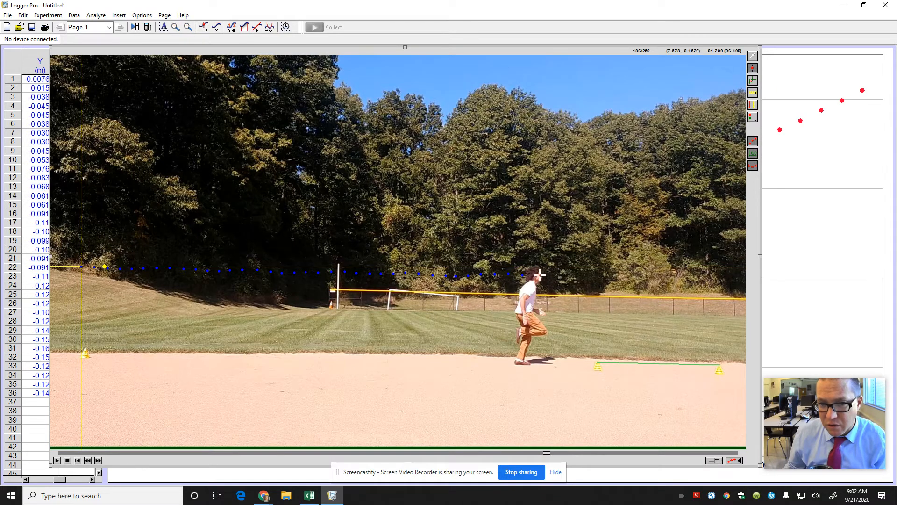
pyautogui.click(536, 275)
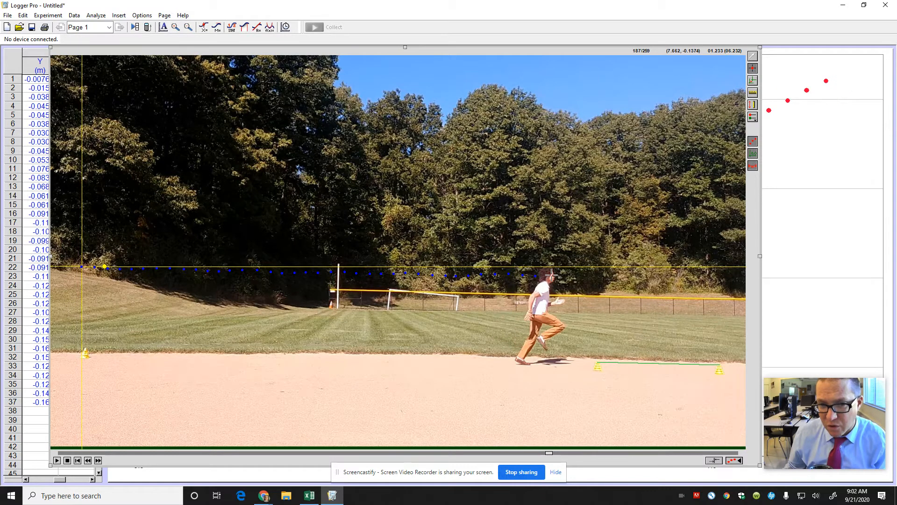
pyautogui.click(550, 276)
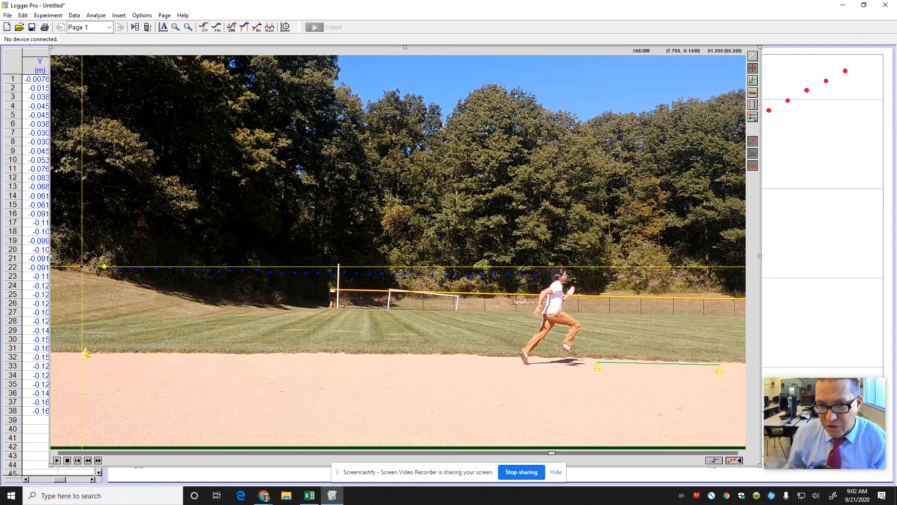
pyautogui.click(561, 275)
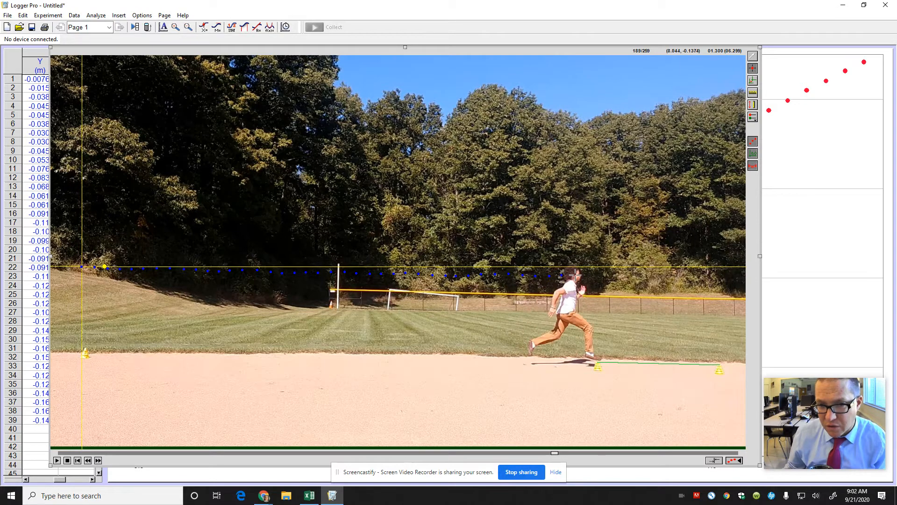
pyautogui.click(576, 275)
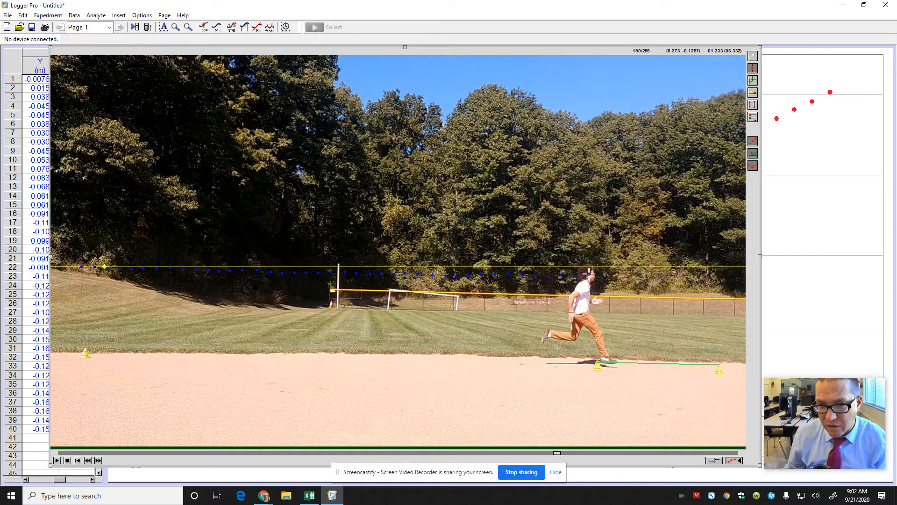
pyautogui.click(586, 274)
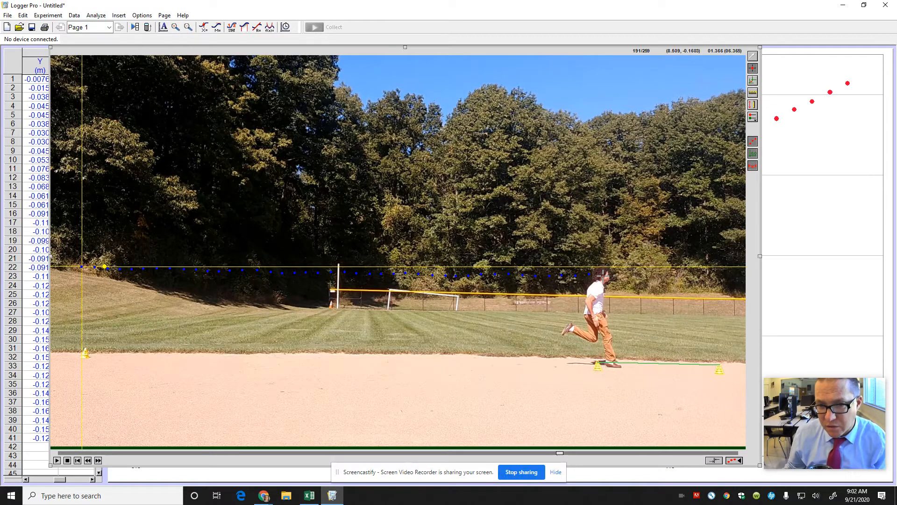
pyautogui.click(604, 275)
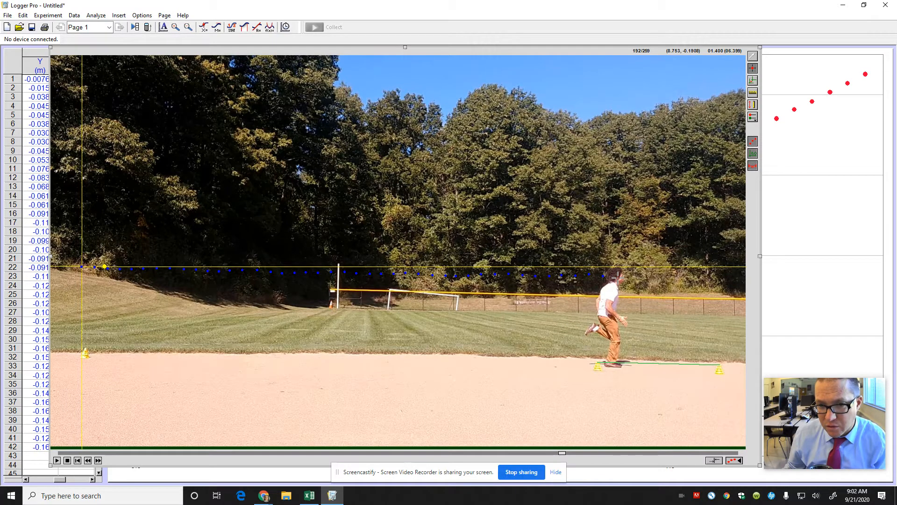
# Add video analysis points on the runner's head in every consecutive frame from frame 192 through frame 198.
pyautogui.click(618, 278)
pyautogui.click(632, 279)
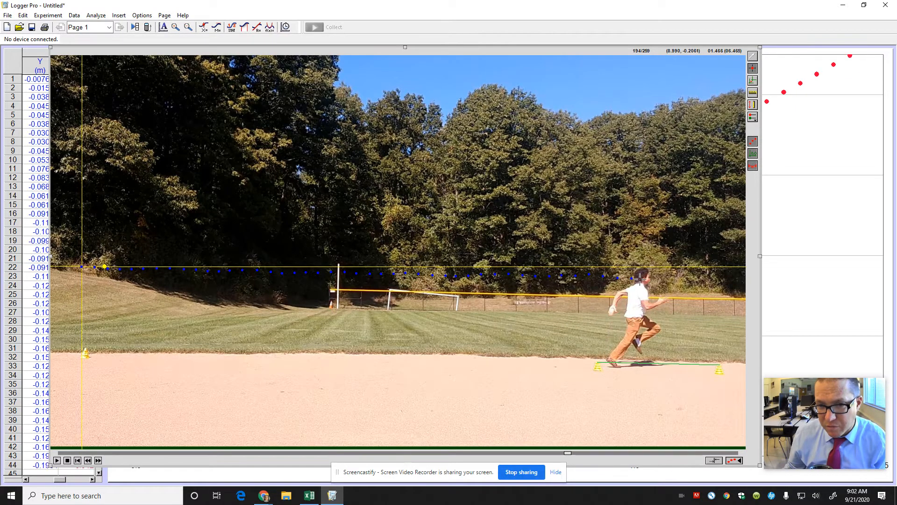
pyautogui.click(644, 279)
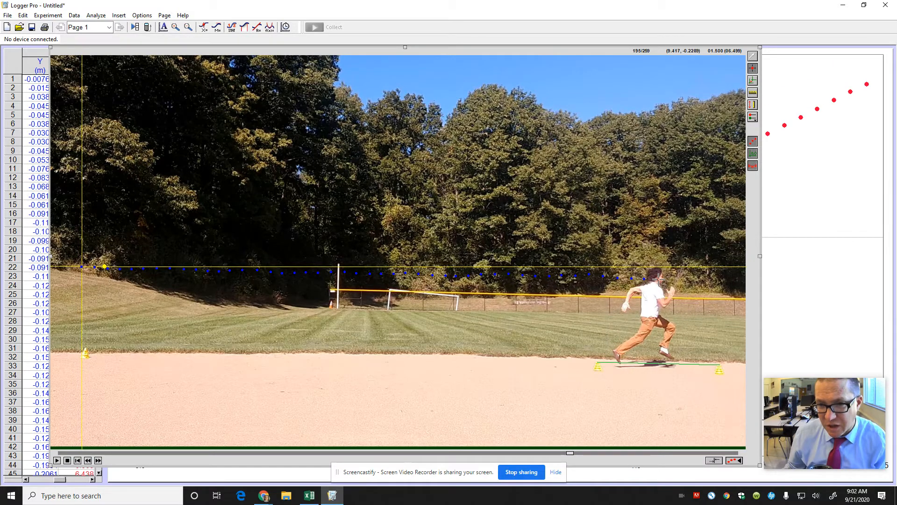
pyautogui.click(657, 278)
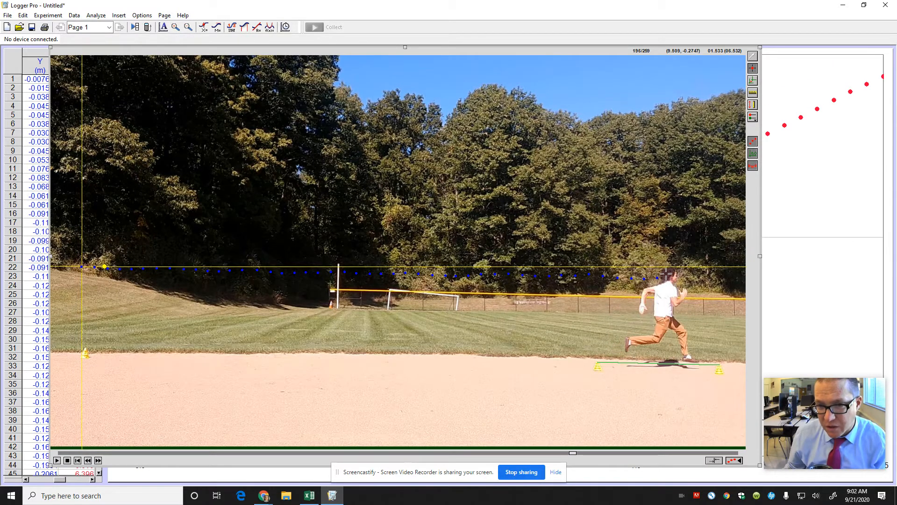
pyautogui.click(672, 277)
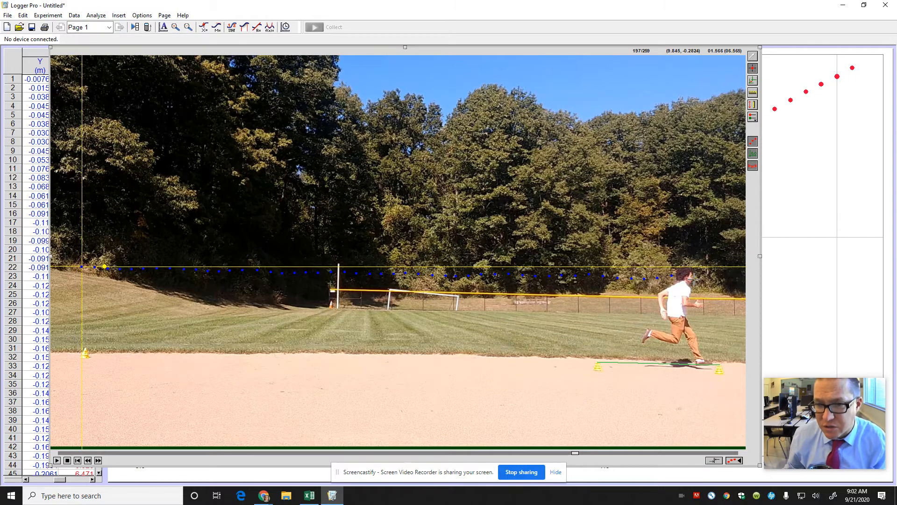
pyautogui.click(687, 275)
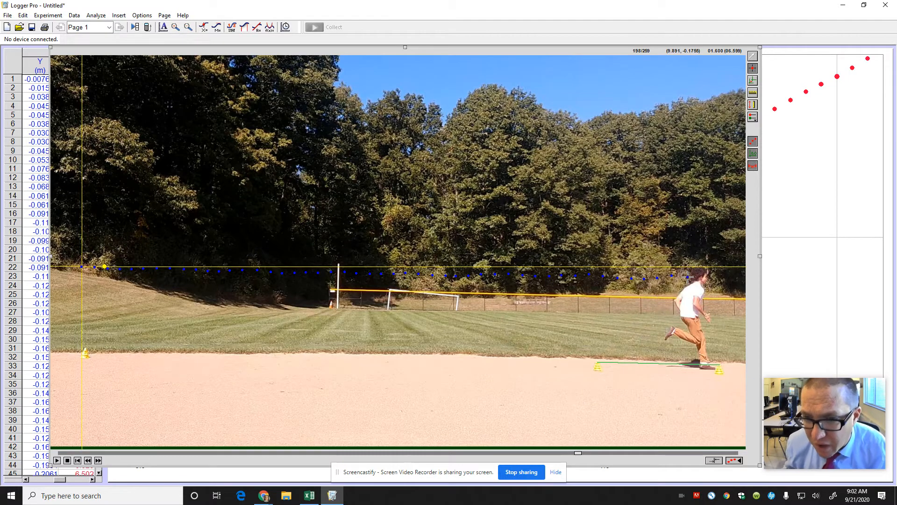
pyautogui.click(702, 276)
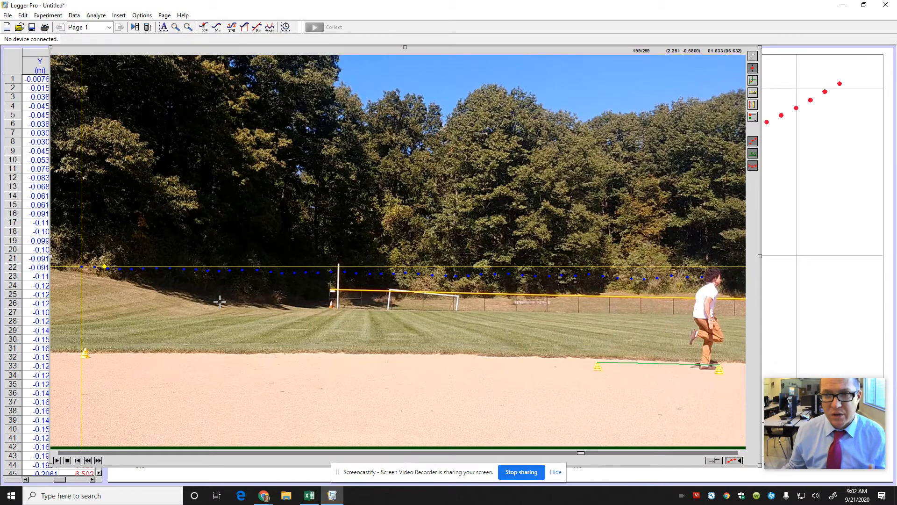
# Shrink the video to a smaller size and auto-arrange the page so the movie, data table and graph fit together.
pyautogui.click(165, 15)
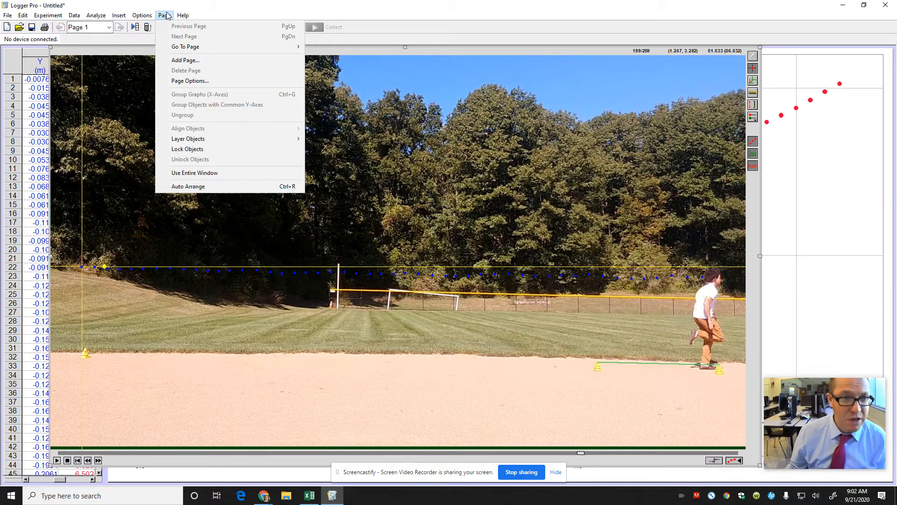
pyautogui.click(222, 187)
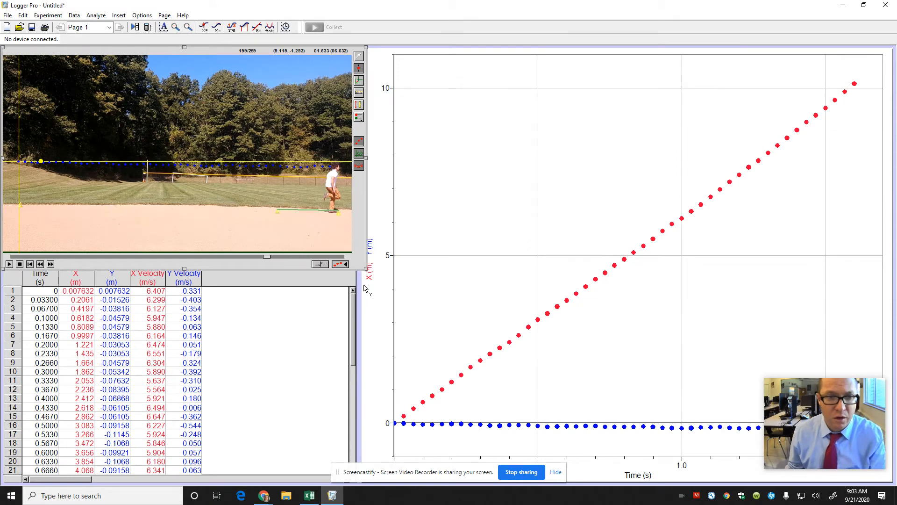
pyautogui.moveTo(367, 275); pyautogui.dragTo(180, 210)
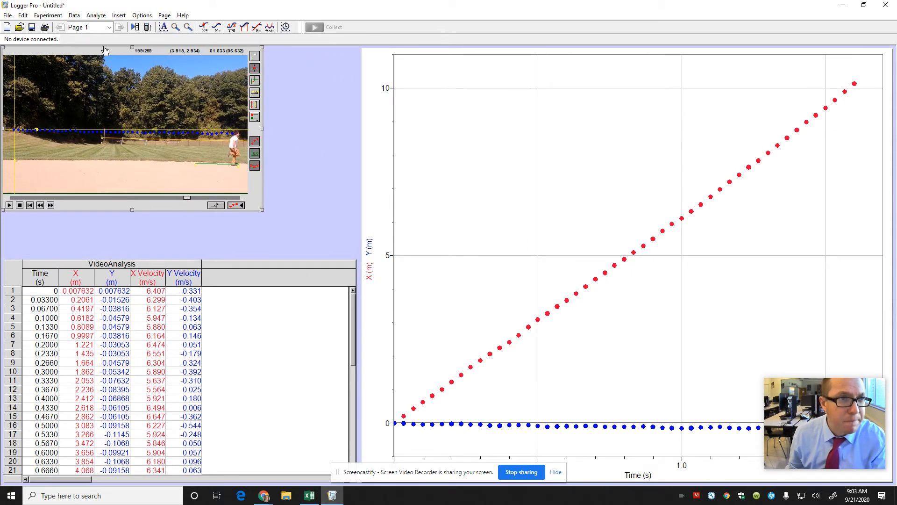
pyautogui.click(163, 15)
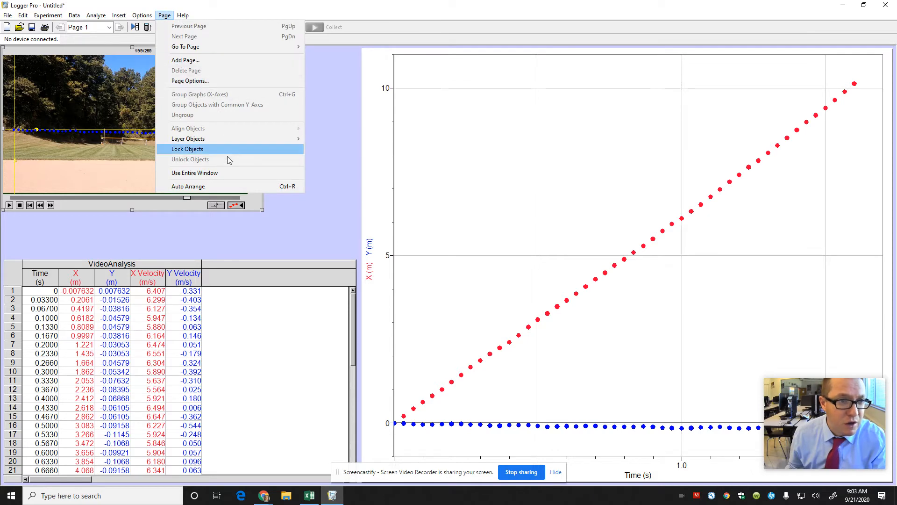
pyautogui.click(225, 186)
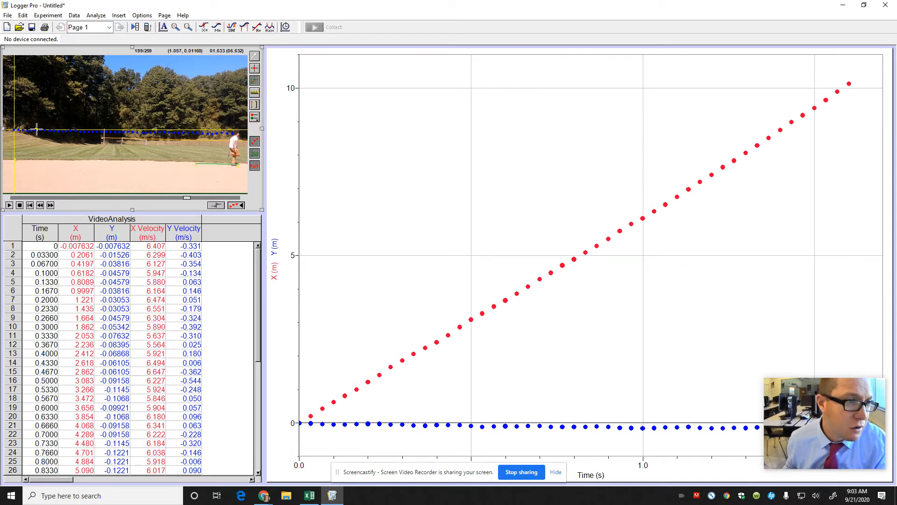
# Rotate the coordinate axes in the video so the x-axis follows the path of the runner's marked head points.
pyautogui.moveTo(37, 129); pyautogui.dragTo(237, 130)
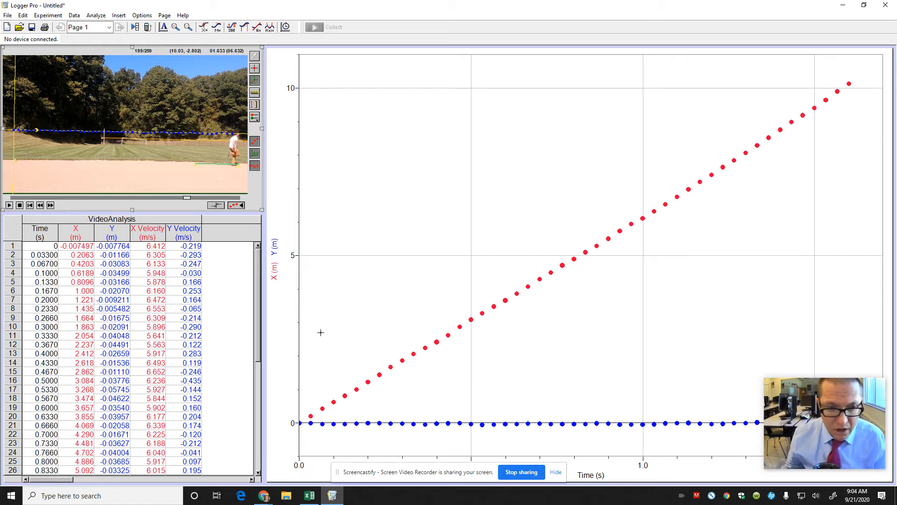
# Plot only X against time on the position graph, leaving out Y.
pyautogui.moveTo(436, 159)
pyautogui.mouseDown()
pyautogui.moveTo(455, 218)
pyautogui.moveTo(423, 294)
pyautogui.mouseUp()
pyautogui.rightClick(403, 180)
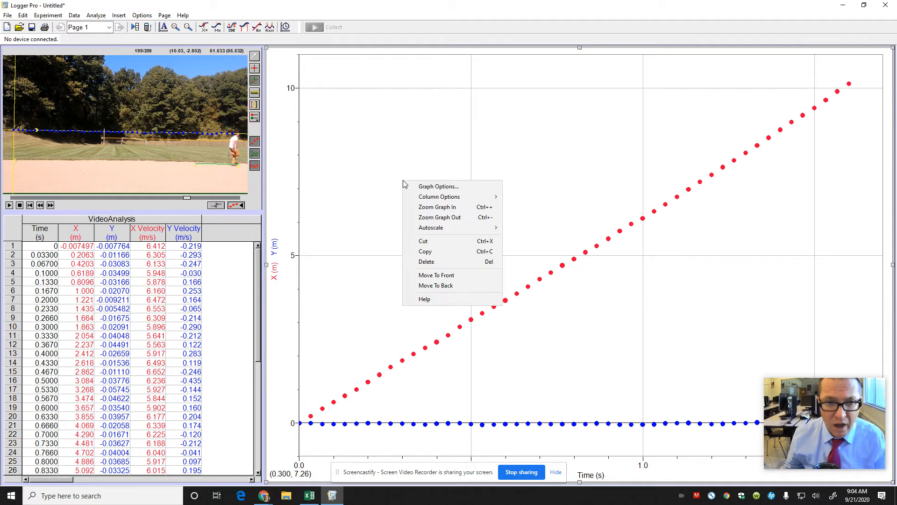
pyautogui.click(280, 246)
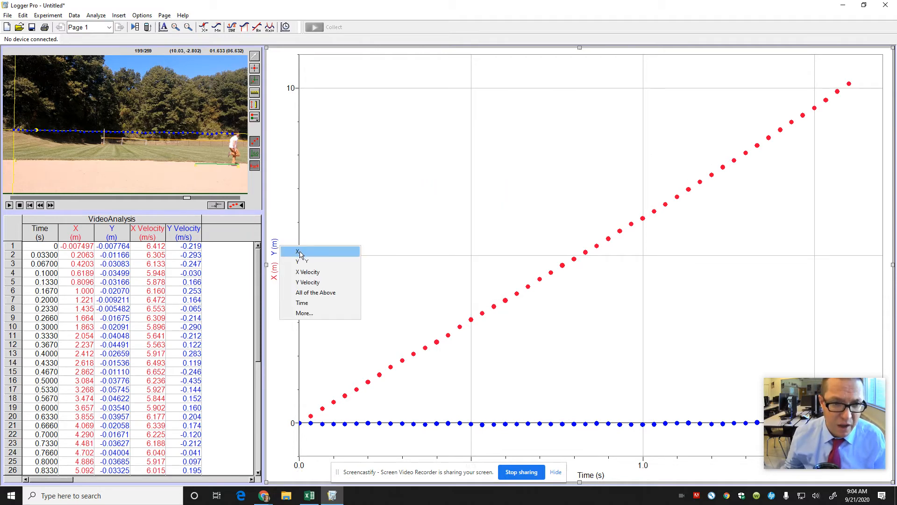
pyautogui.click(297, 251)
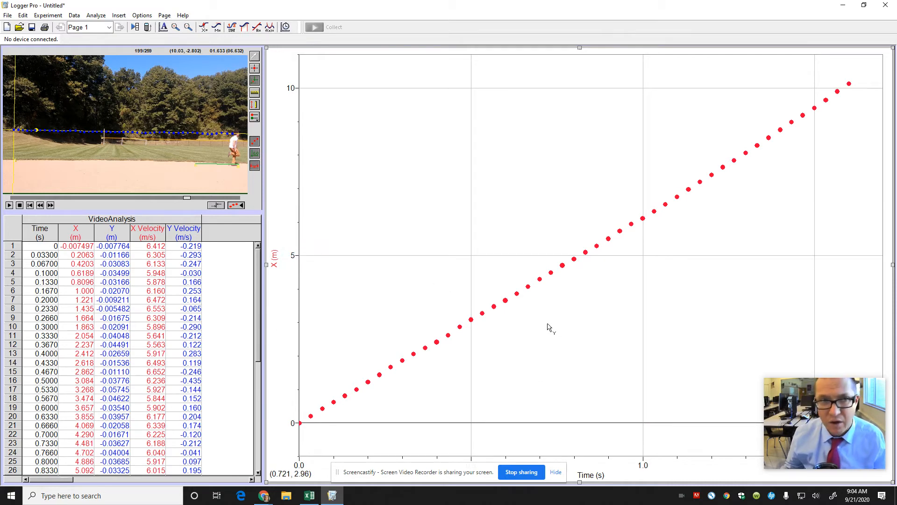
# Insert a second graph showing X Velocity against time and auto-arrange the page.
pyautogui.click(118, 16)
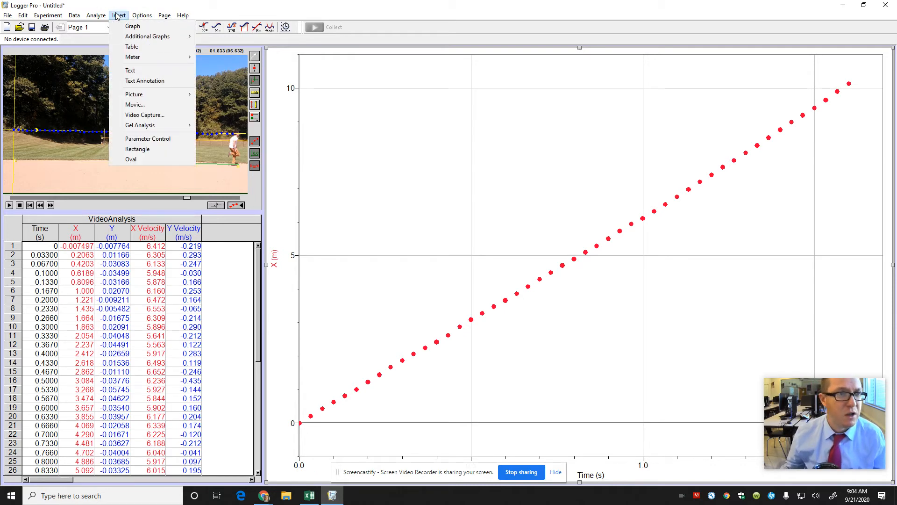
pyautogui.click(128, 26)
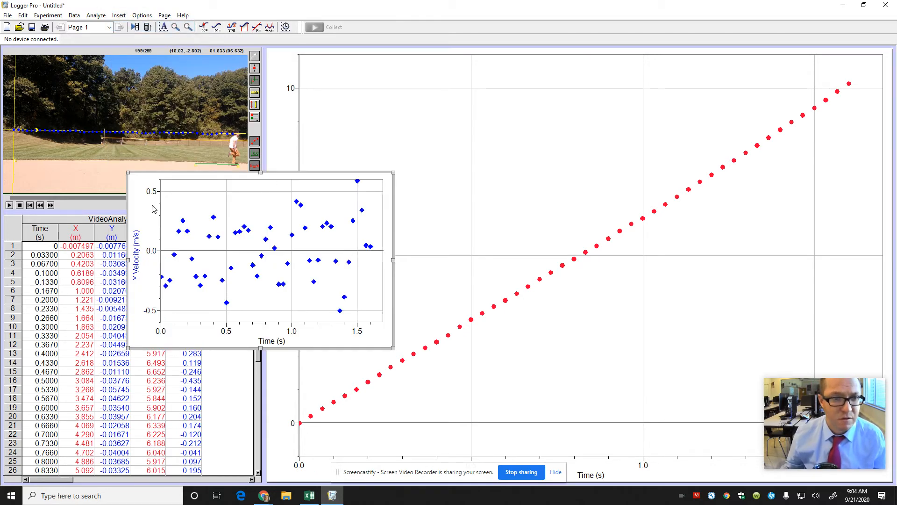
pyautogui.click(138, 262)
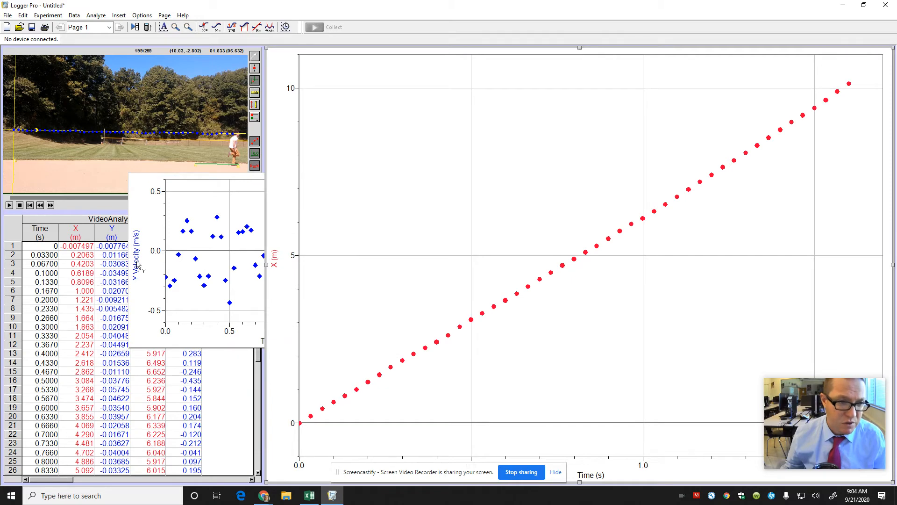
pyautogui.click(138, 265)
pyautogui.click(189, 289)
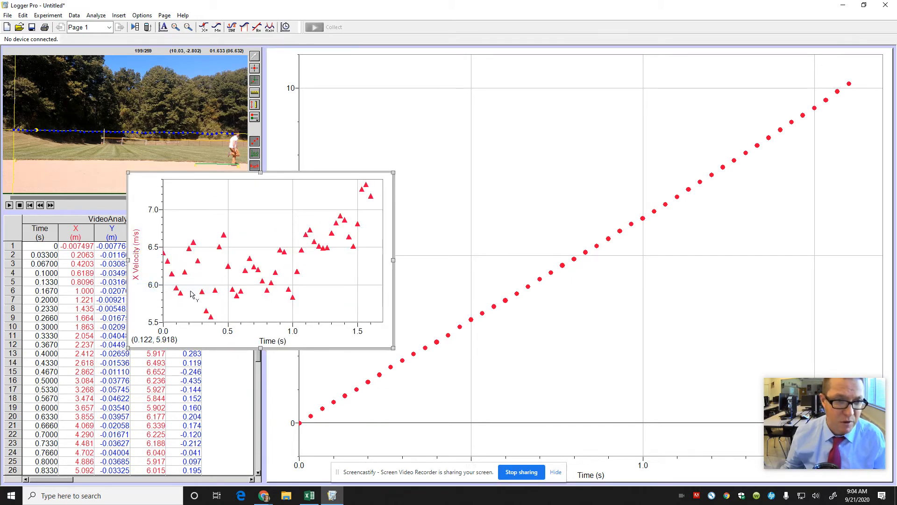
pyautogui.click(164, 15)
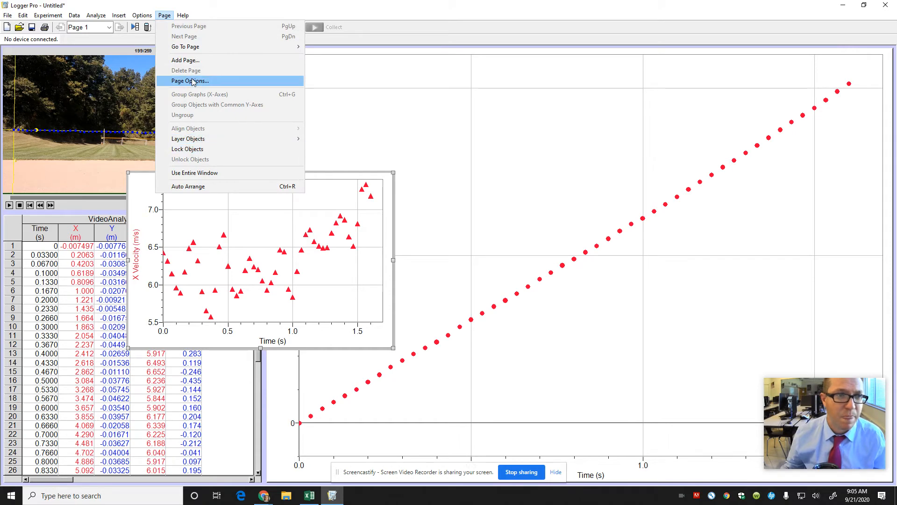
pyautogui.click(201, 187)
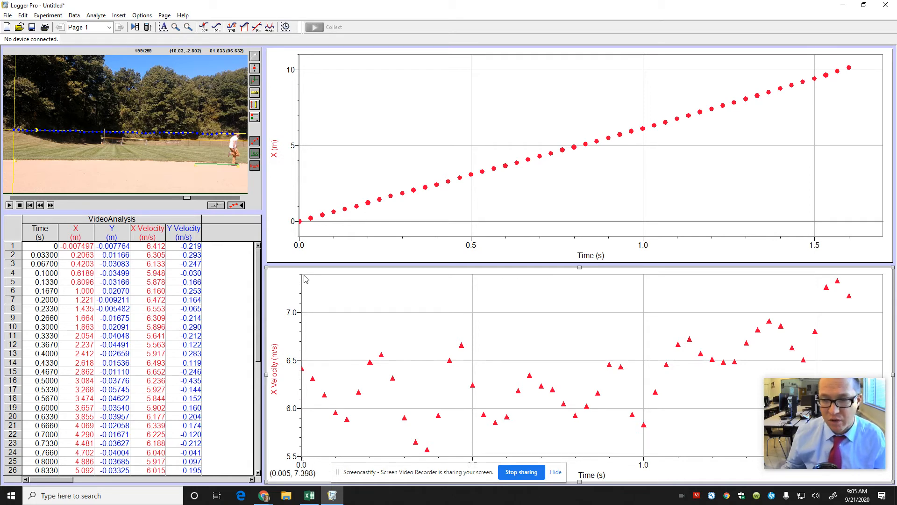
# Autoscale the X Velocity graph from 0.
pyautogui.rightClick(520, 290)
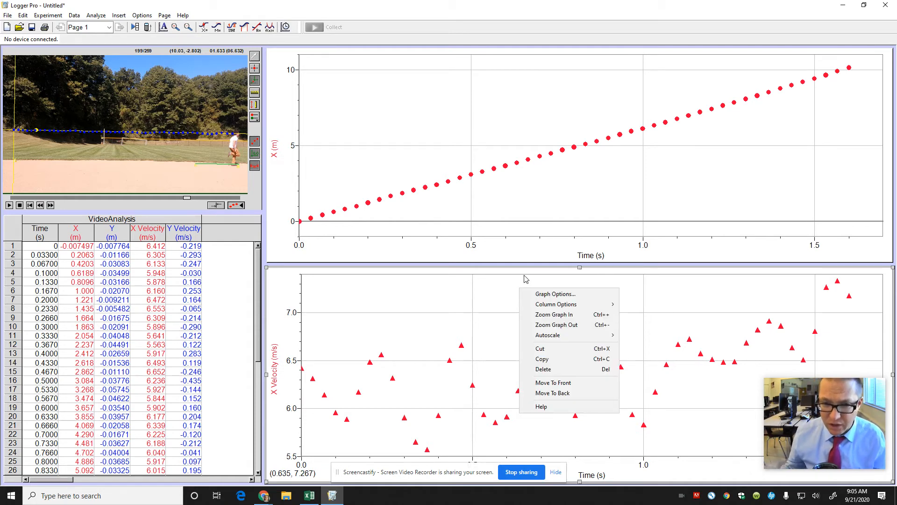
pyautogui.moveTo(565, 336)
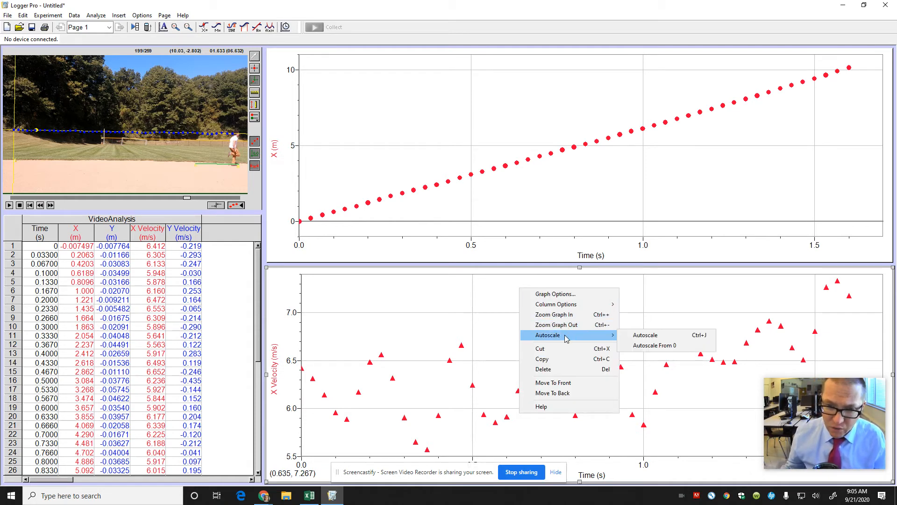
pyautogui.click(693, 350)
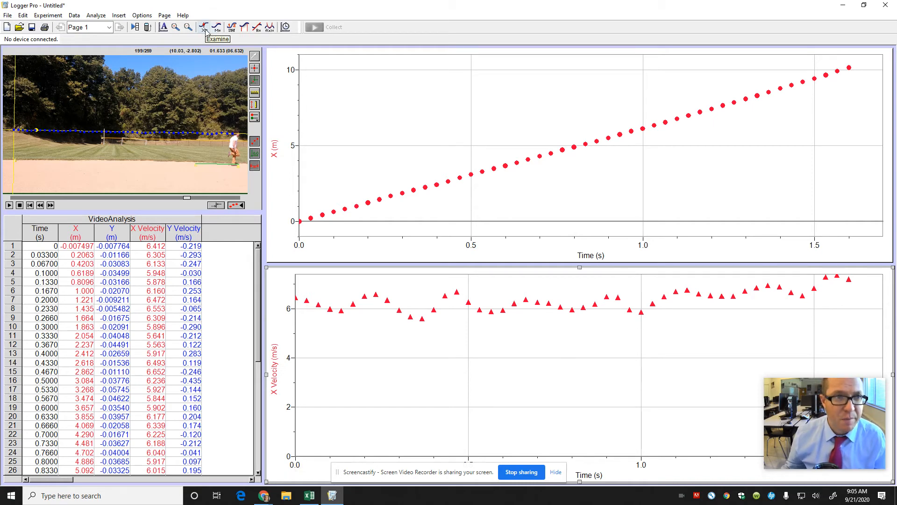
# Apply a linear fit to the X Velocity graph and another to the X position graph.
pyautogui.click(257, 28)
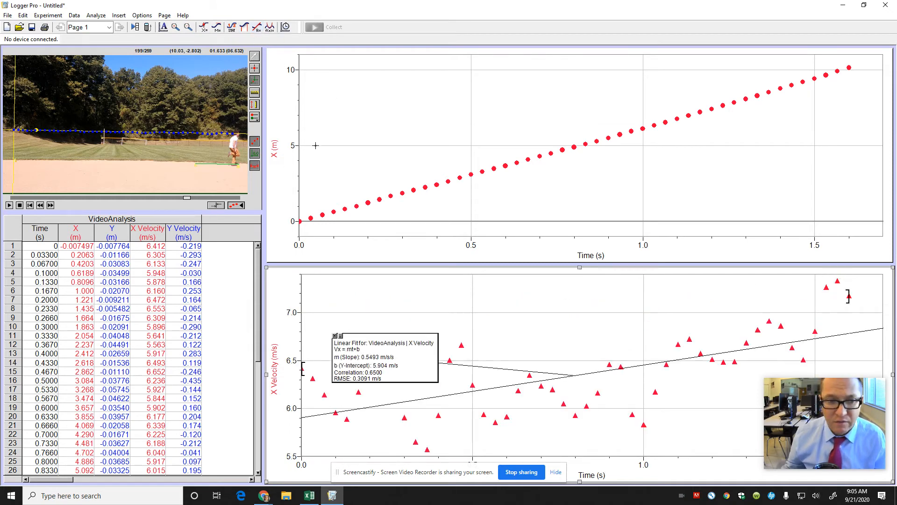
pyautogui.click(289, 98)
pyautogui.click(256, 27)
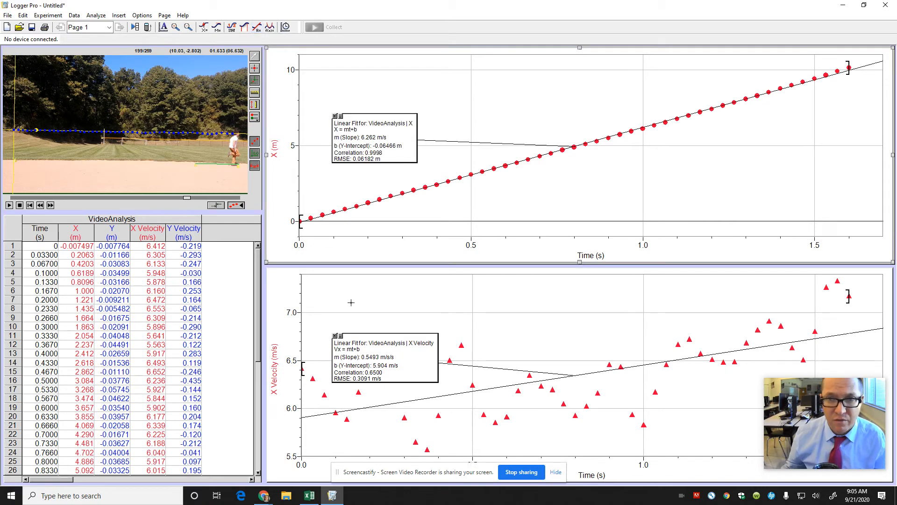
# Autoscale the fitted X Velocity graph from 0 and move both linear fit boxes clear of the data and fit lines.
pyautogui.rightClick(493, 297)
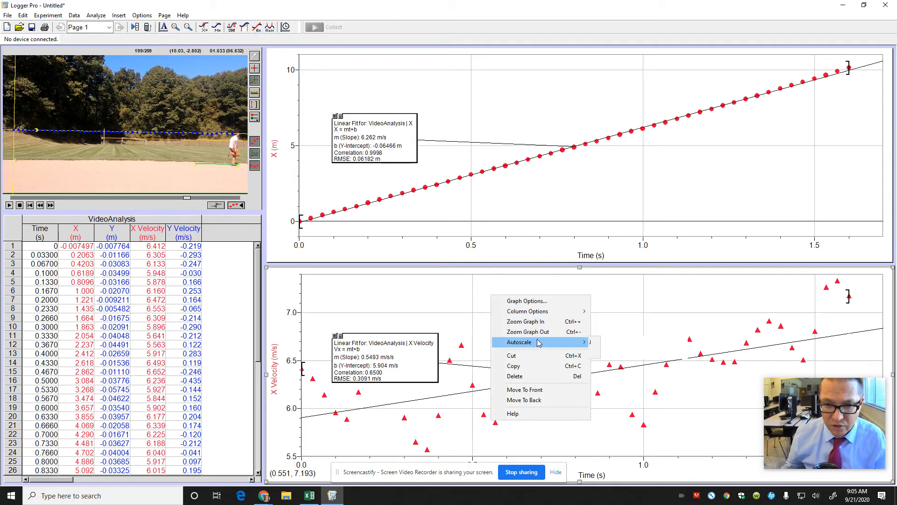
pyautogui.moveTo(572, 342)
pyautogui.click(611, 349)
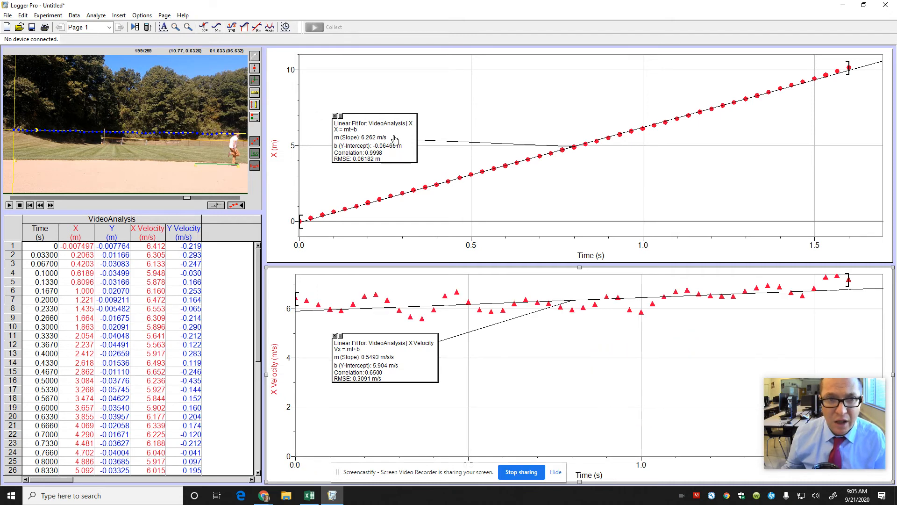
pyautogui.moveTo(392, 134); pyautogui.dragTo(393, 107)
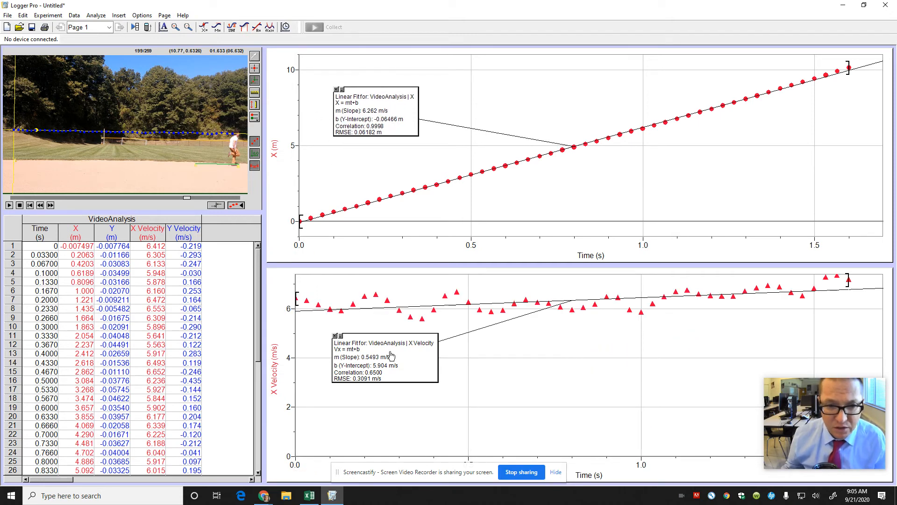
pyautogui.moveTo(391, 342); pyautogui.dragTo(402, 372)
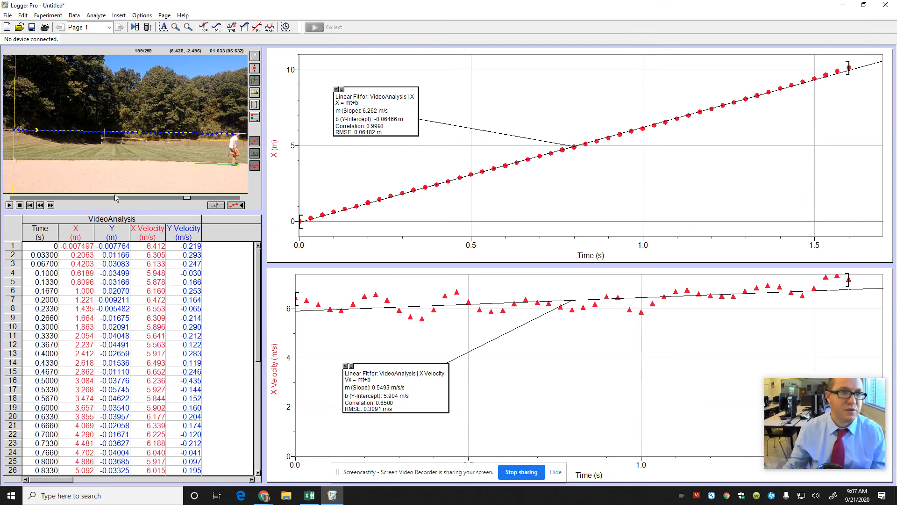
# Set the page orientation to Landscape in the print setup.
pyautogui.click(8, 16)
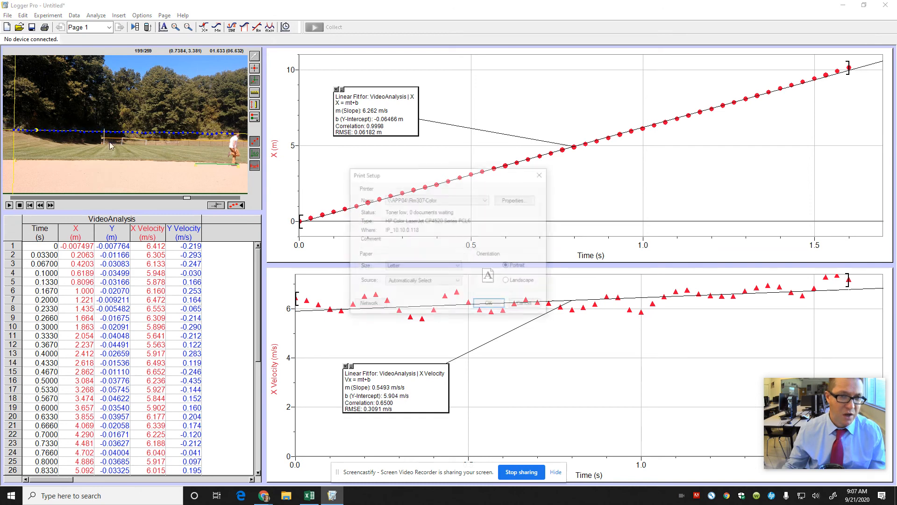
pyautogui.click(521, 282)
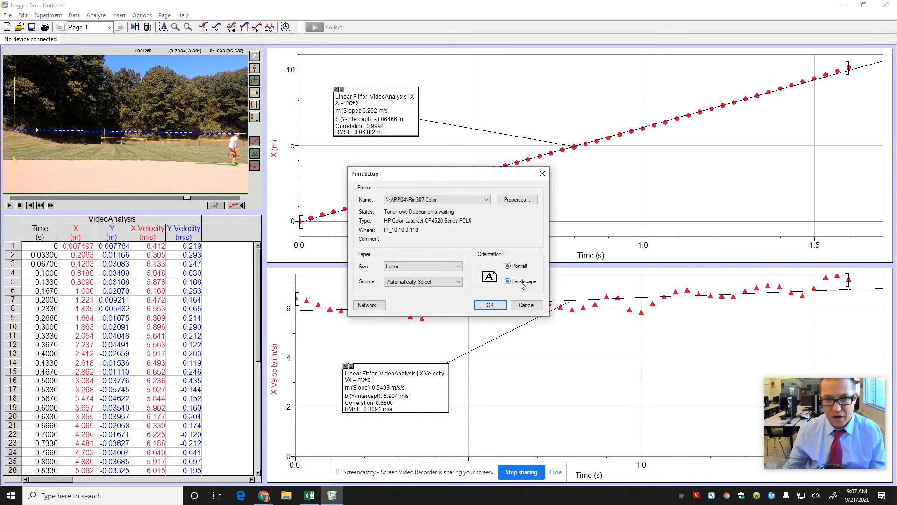
pyautogui.click(489, 305)
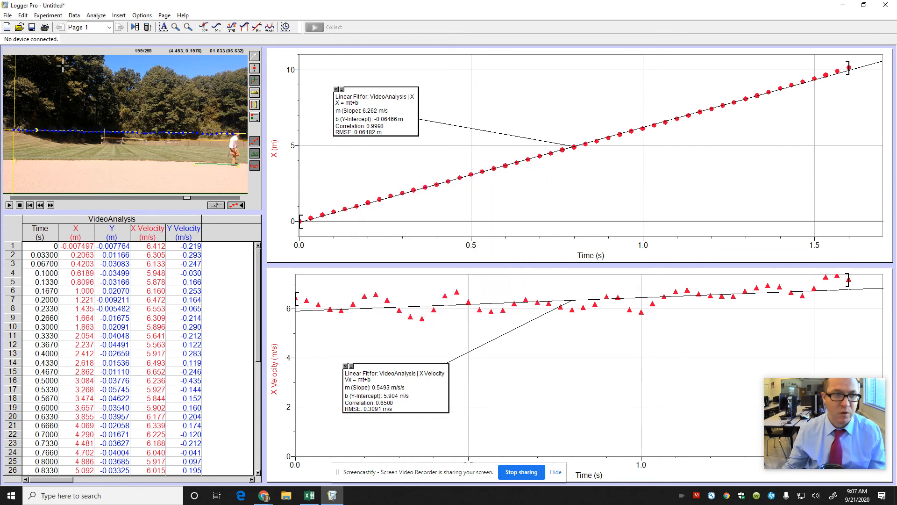
# Print one copy of the page on the Rm307-Color printer, with the print footer on and the author's name filled in.
pyautogui.click(8, 16)
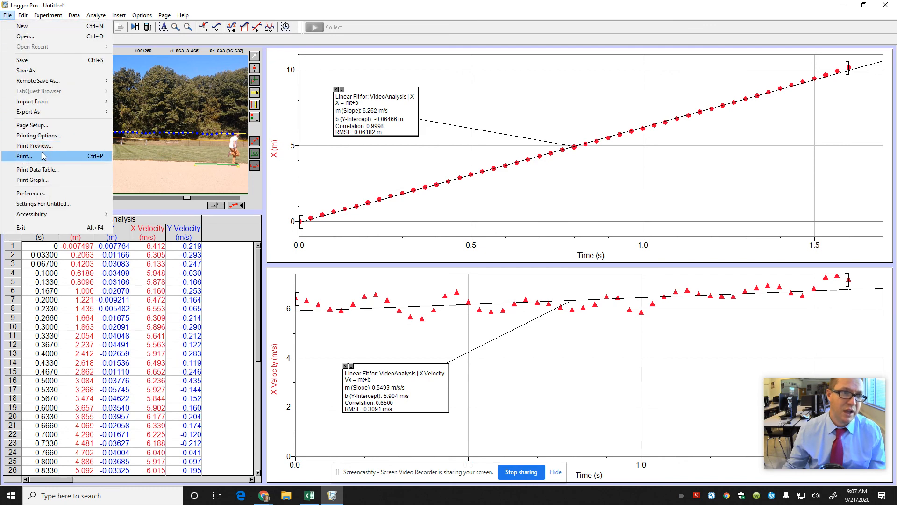
pyautogui.click(44, 157)
pyautogui.click(403, 206)
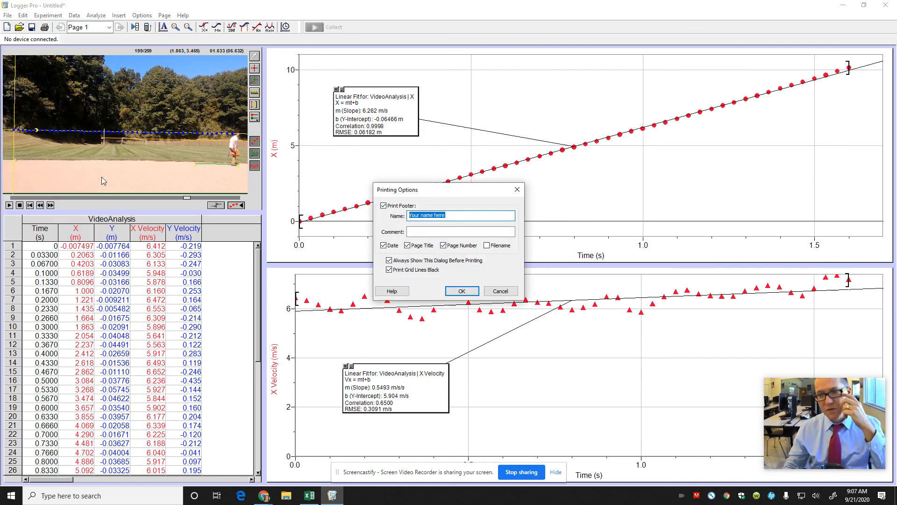
pyautogui.write('hARMO')
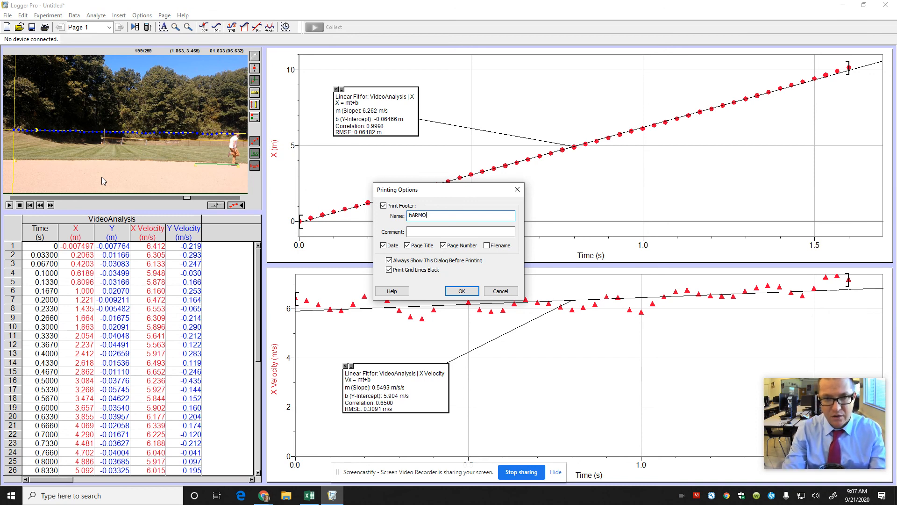
pyautogui.write('Harmo')
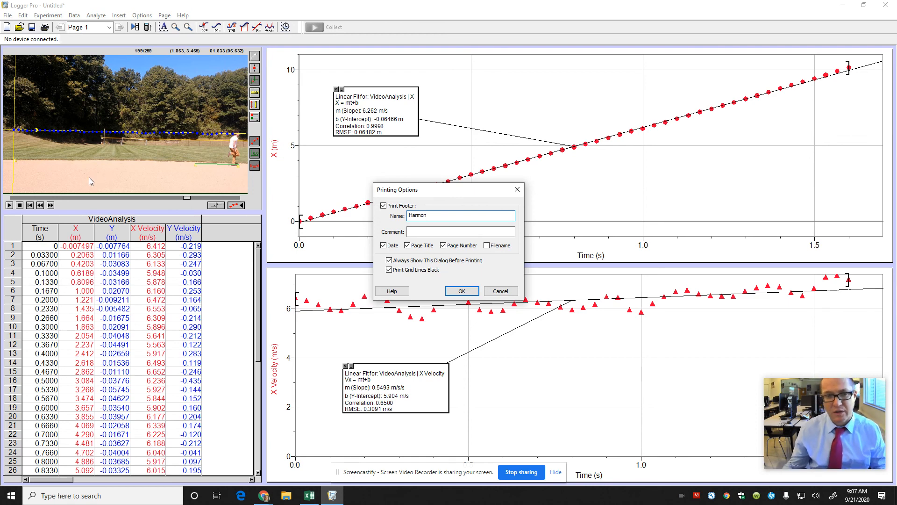
pyautogui.write('n')
pyautogui.click(462, 291)
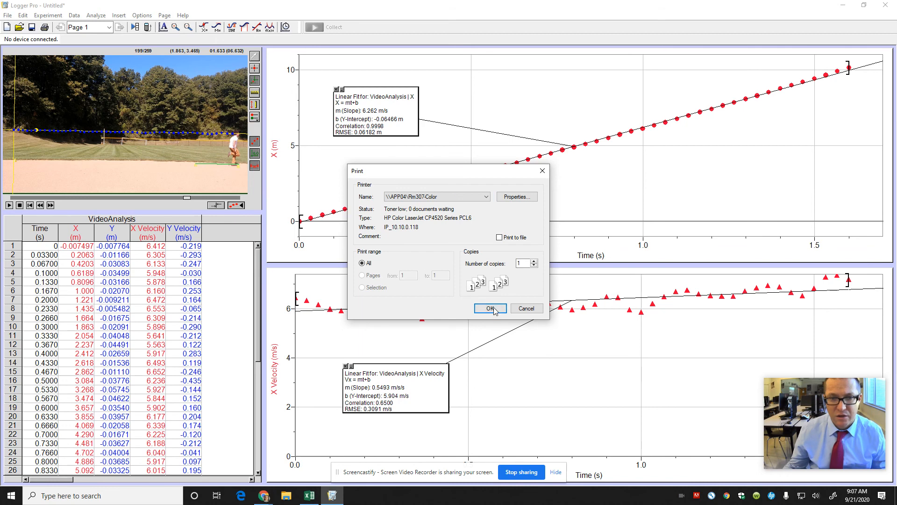
pyautogui.click(490, 308)
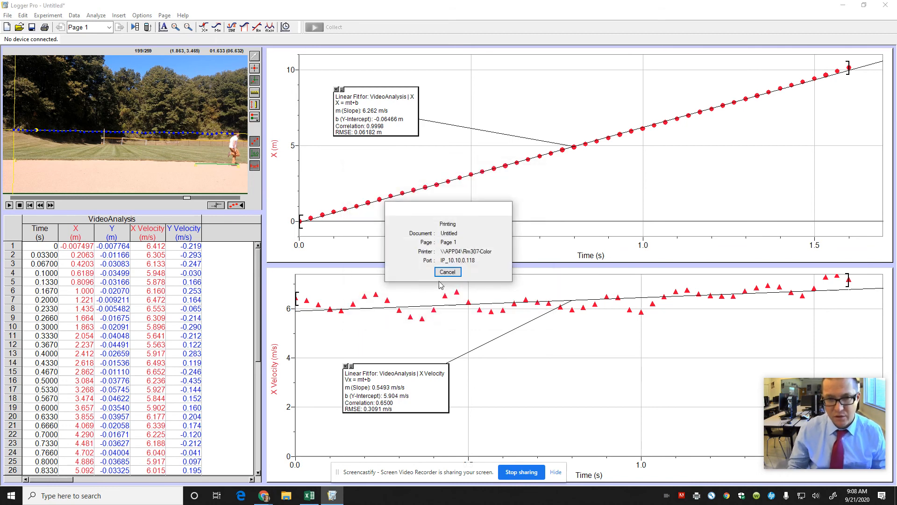